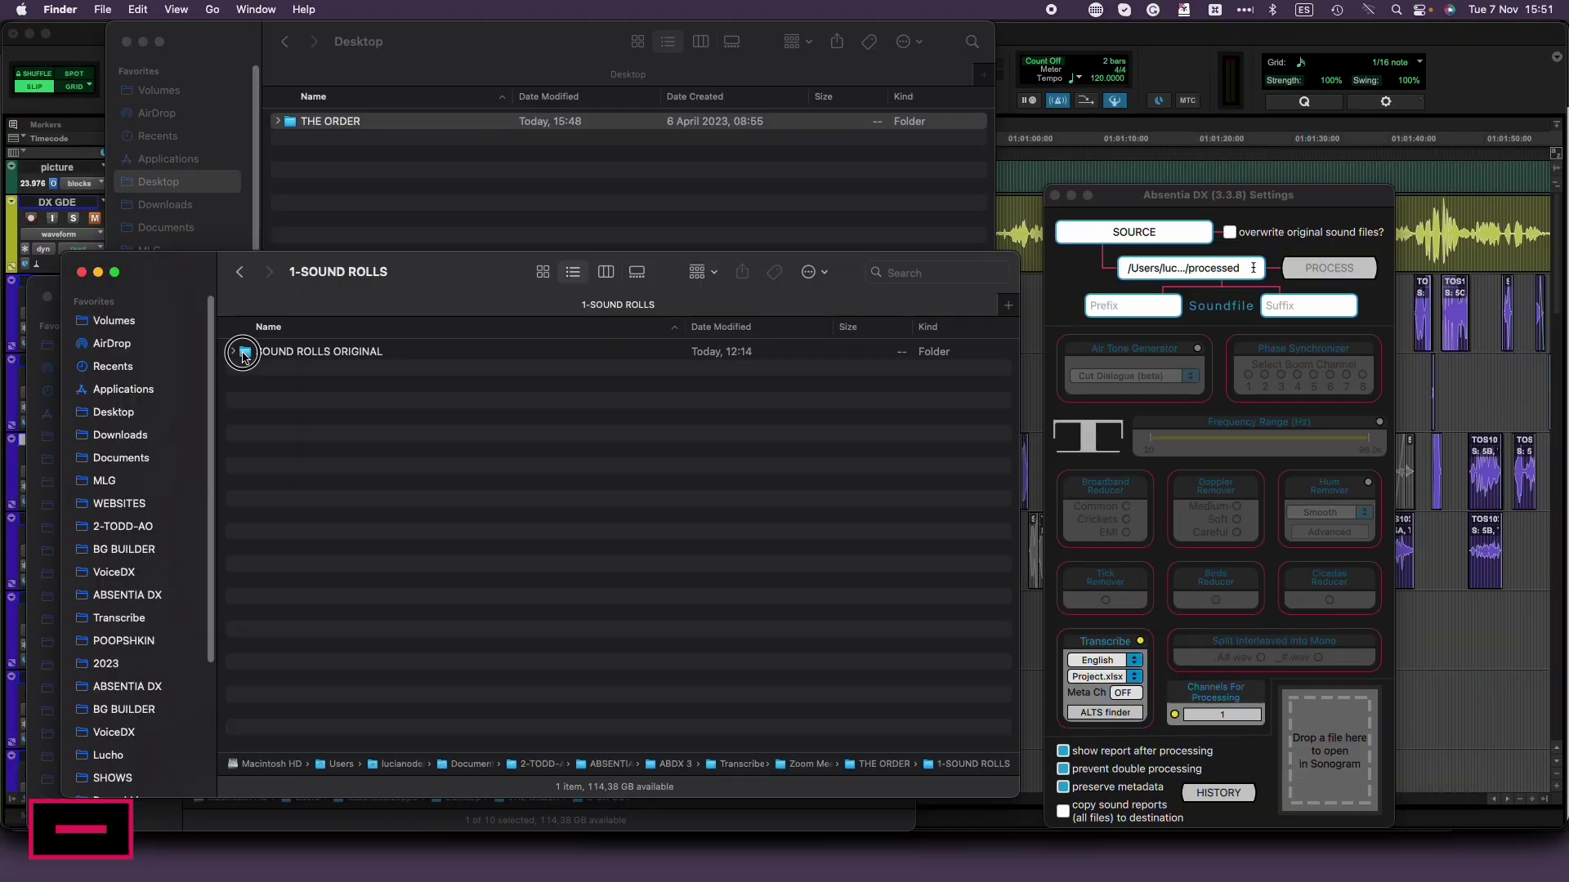
Step: Drop the SOUND ROLLS ORIGINAL folder onto Absentia DX and enlarge the processing window
drag(243, 356, 1226, 529)
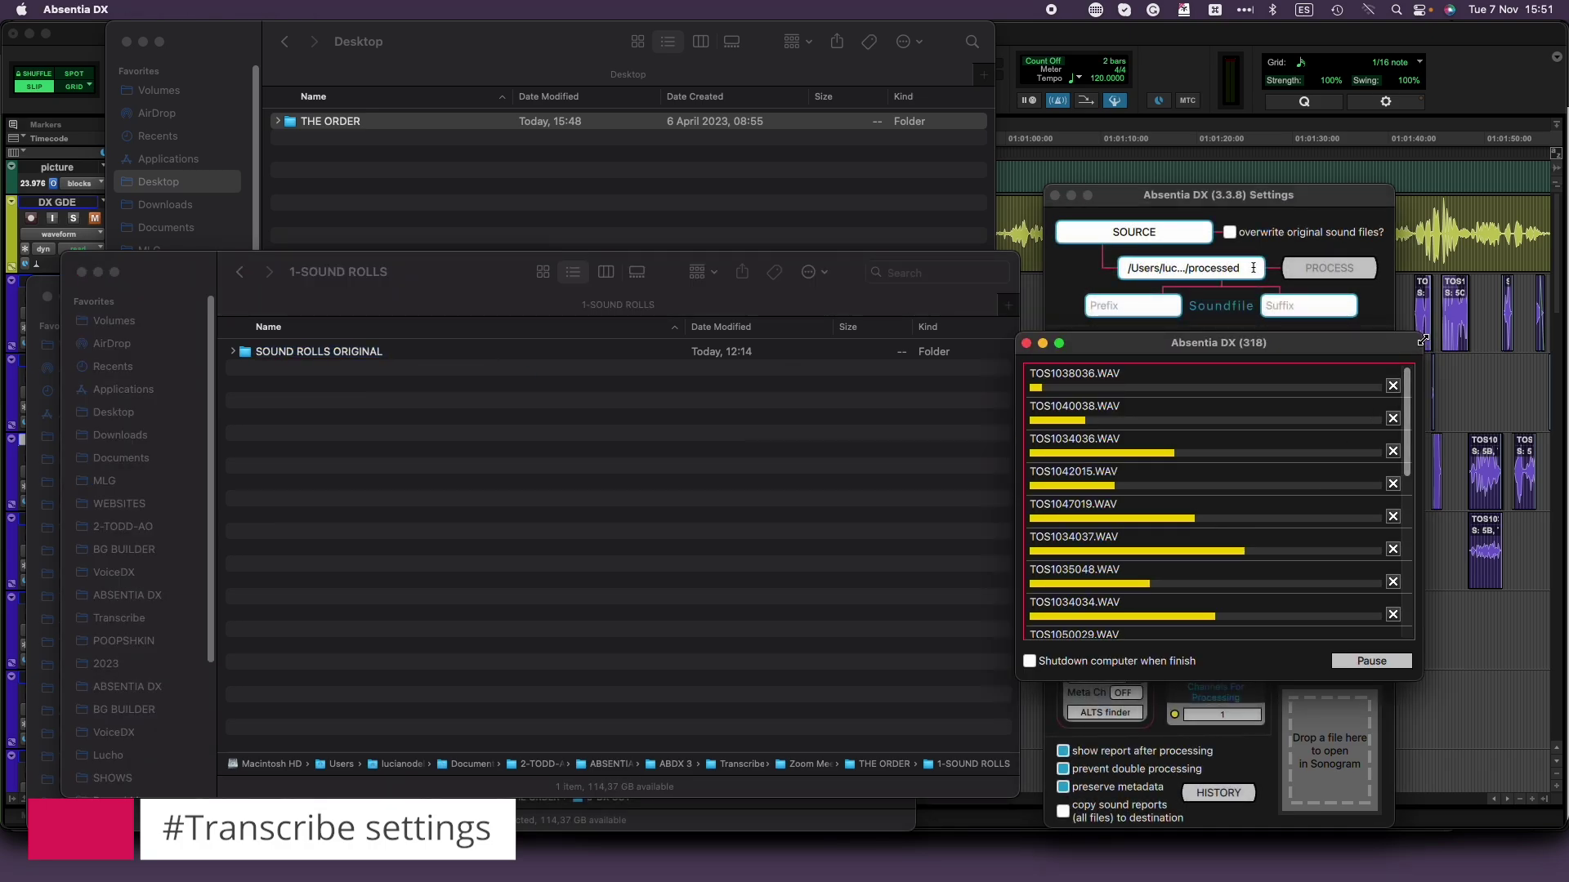
drag(1421, 334, 1508, 81)
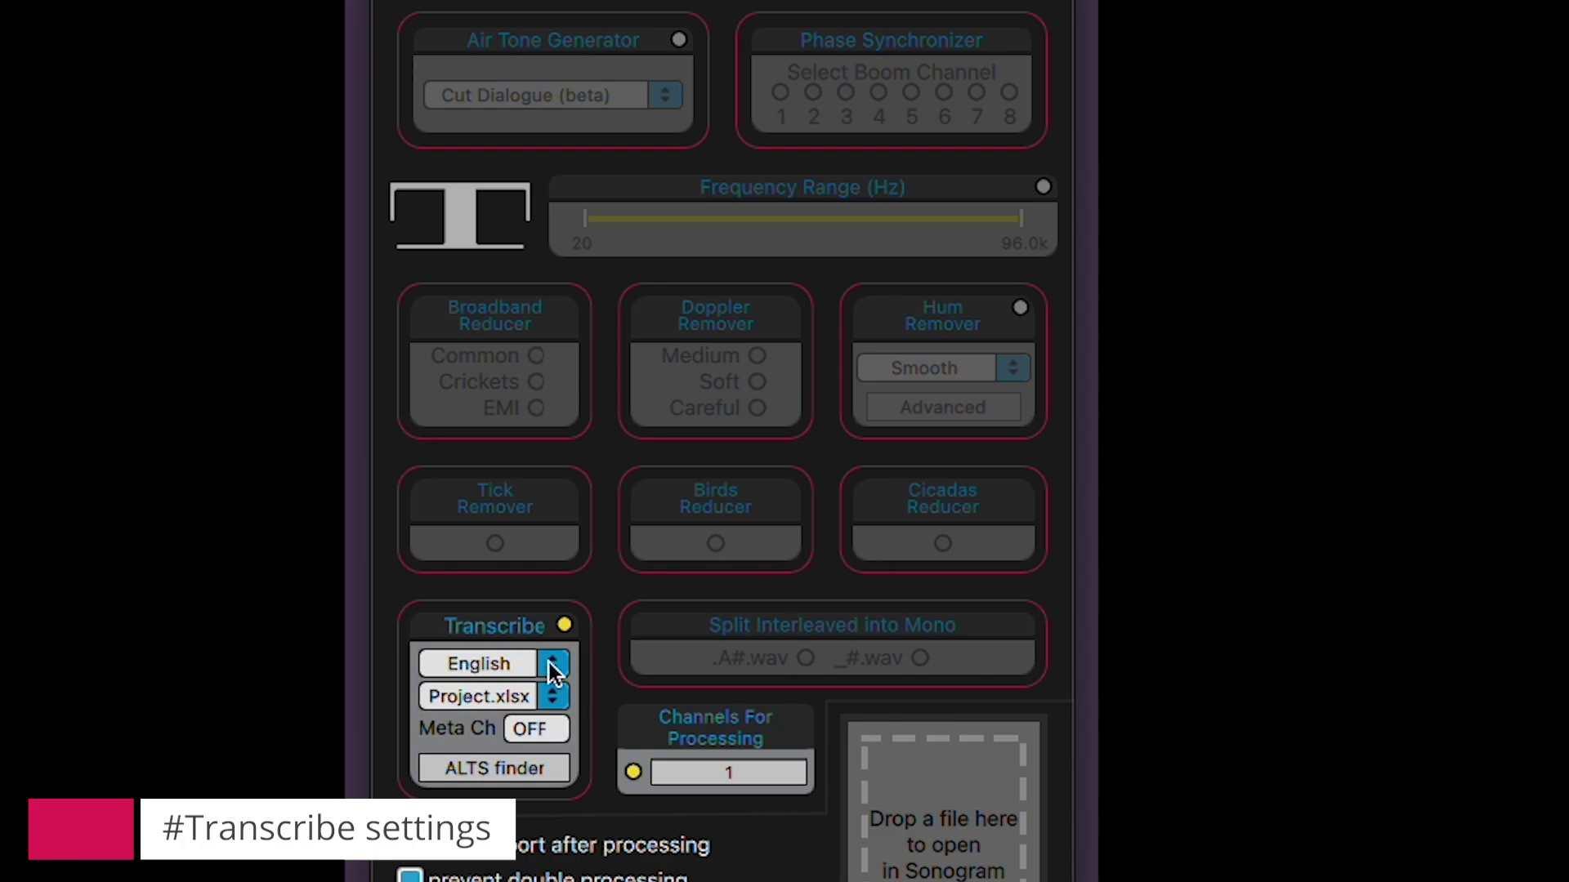
Step: Review the transcription languages, keep English, and show the Project.xlsx and Wavfile.xlsx naming options
click(551, 663)
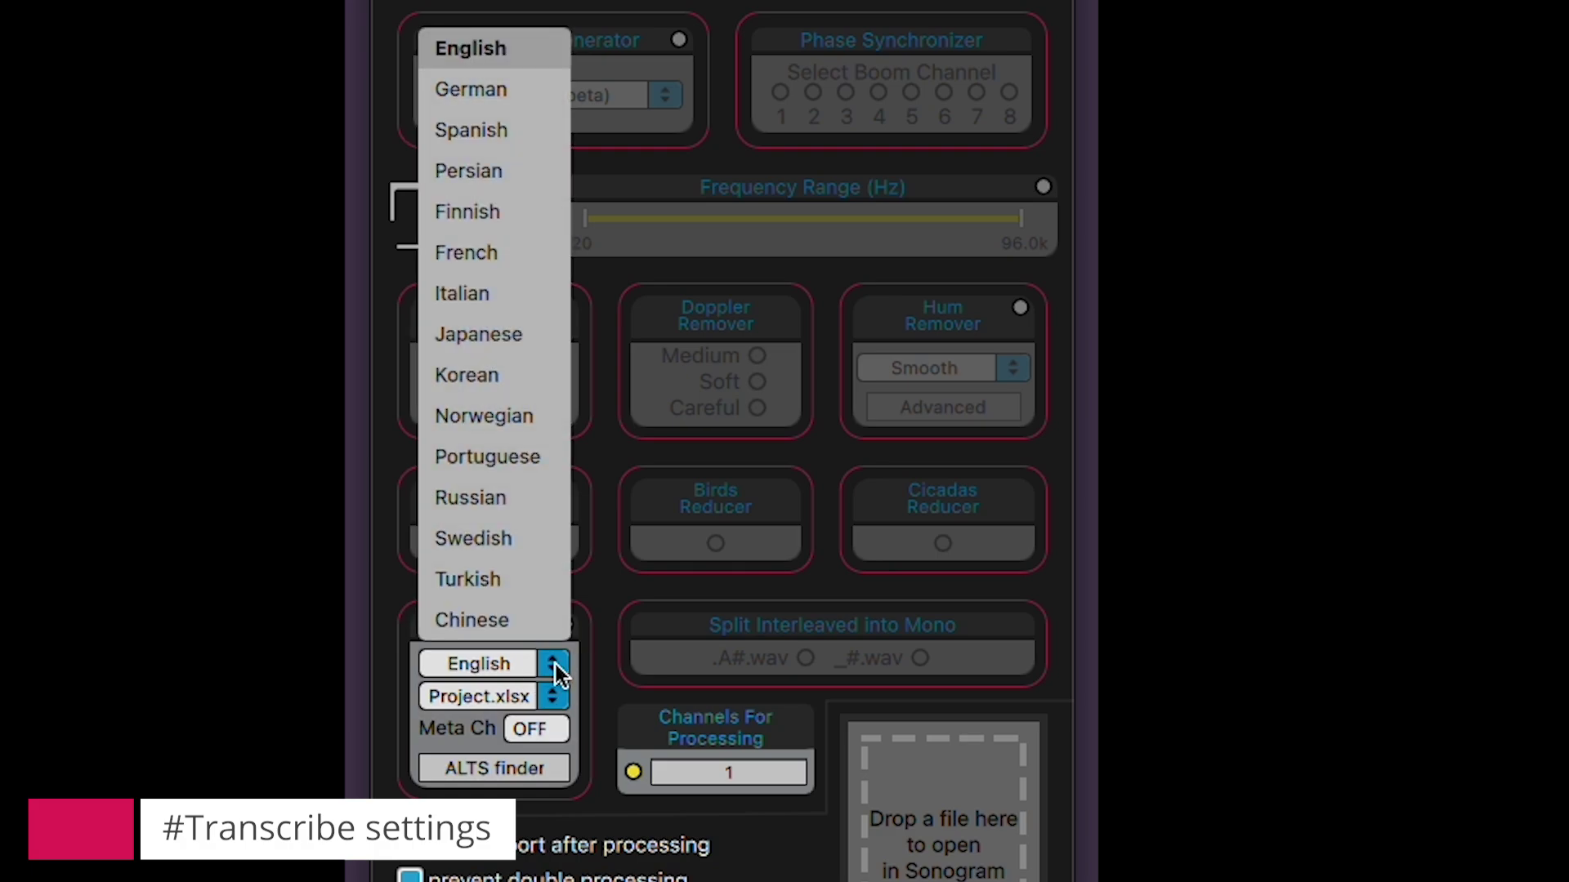
click(600, 668)
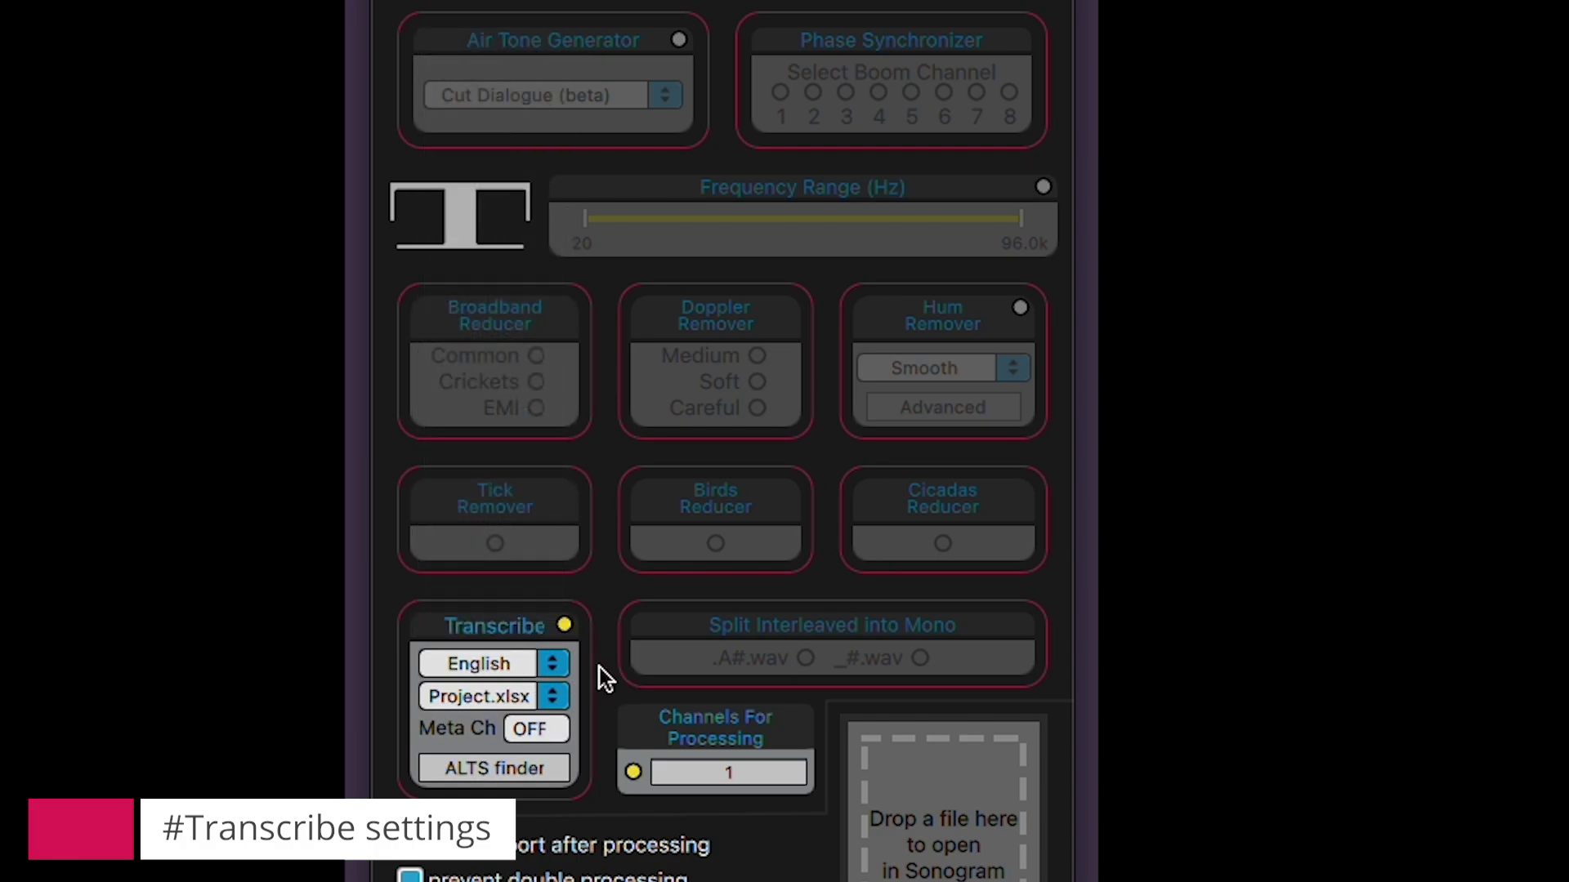
click(552, 696)
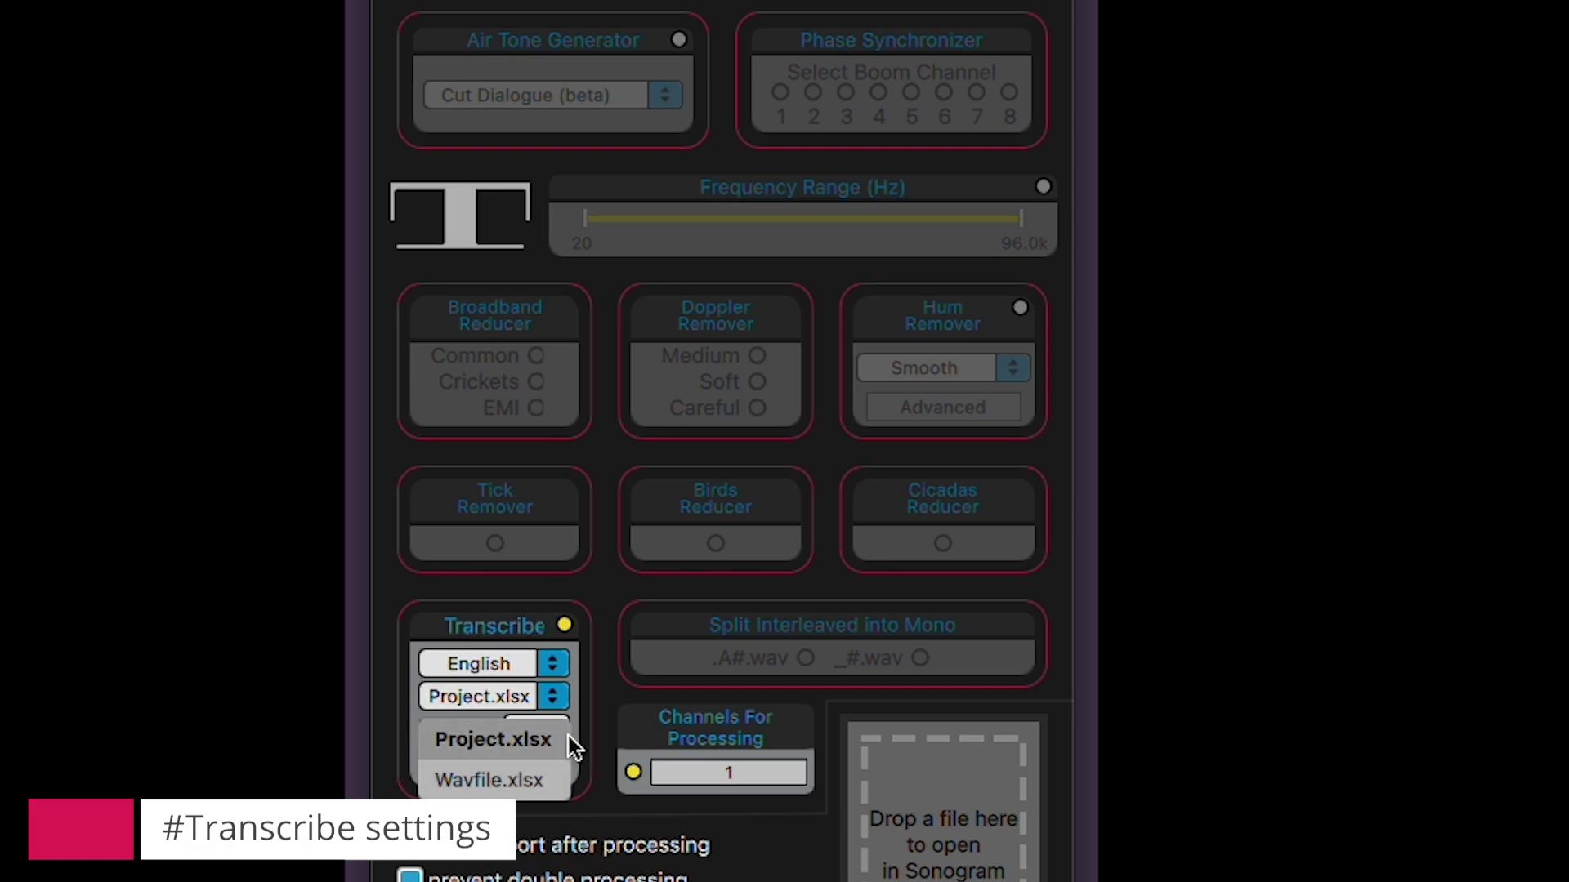
Step: Keep Project.xlsx as the database name and leave Meta Ch set to OFF
click(601, 699)
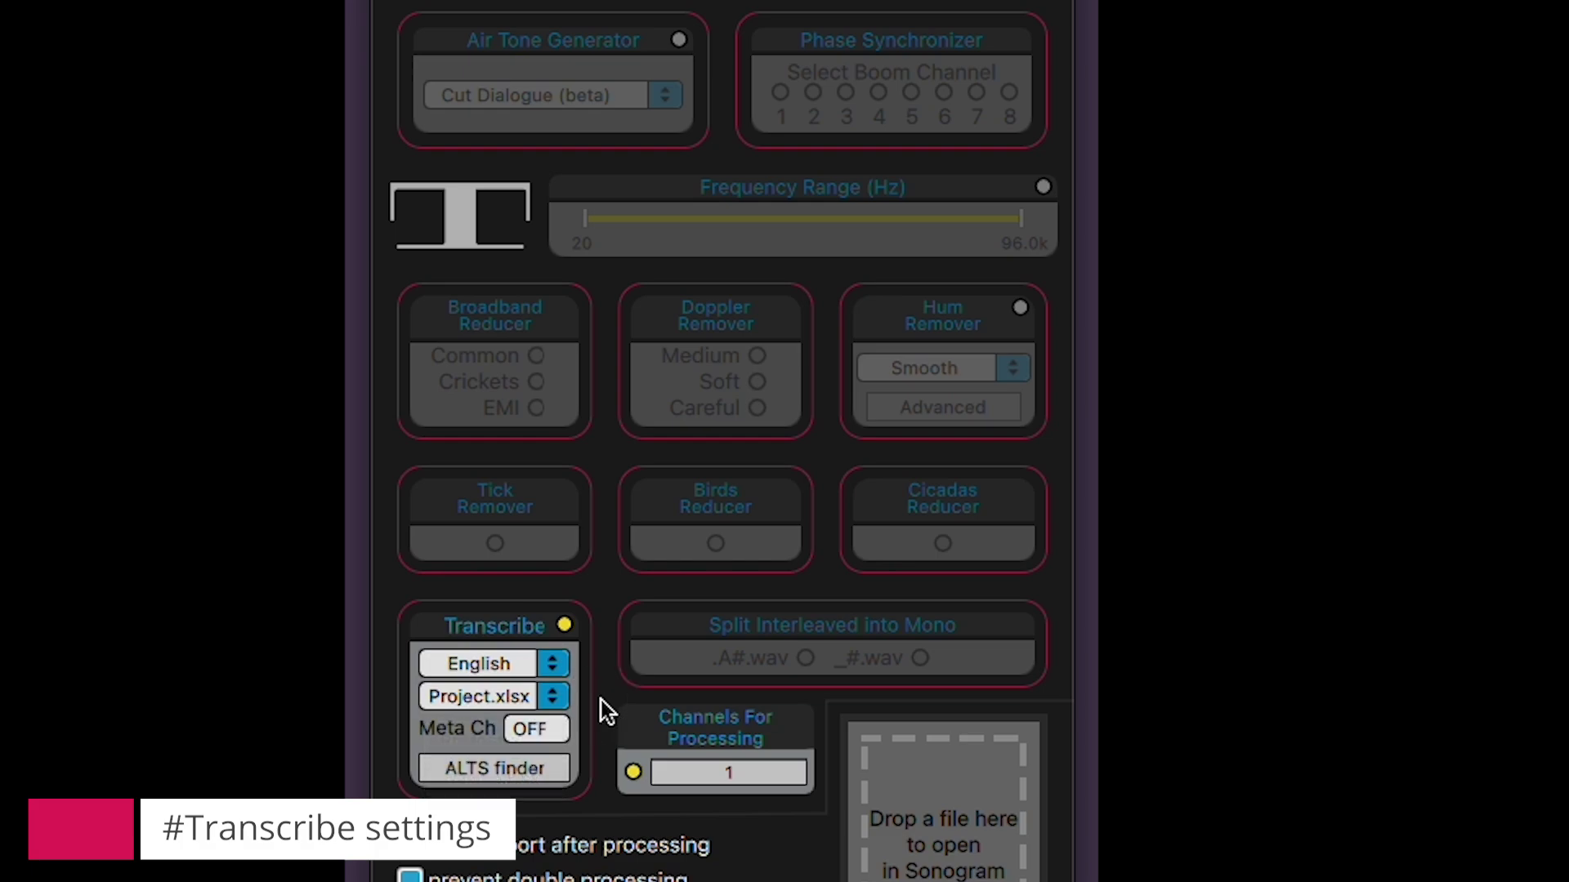
click(554, 725)
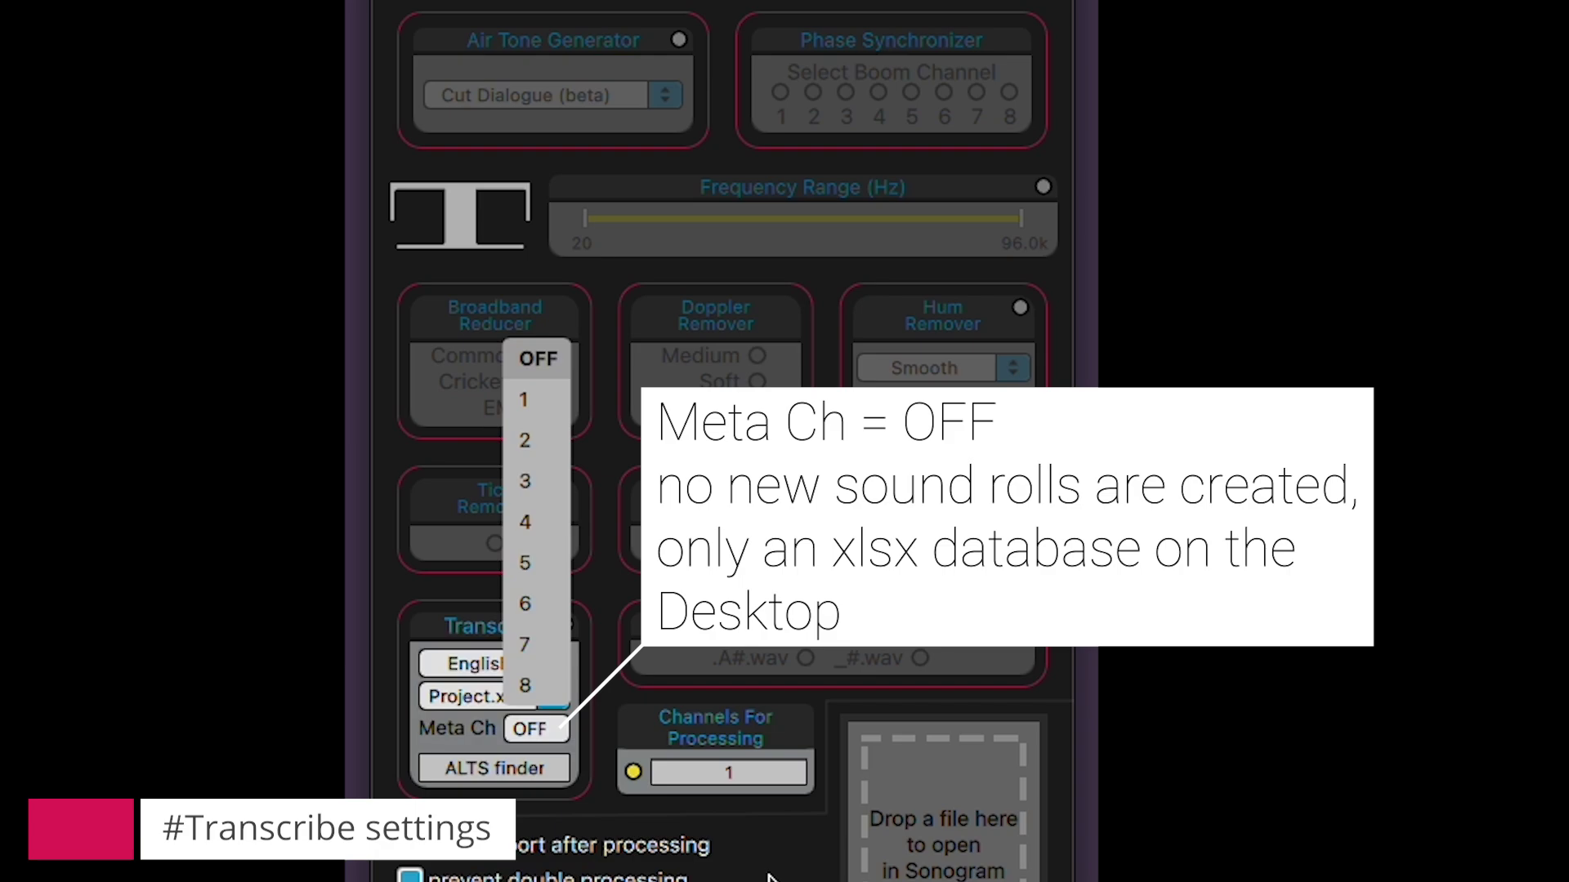
click(768, 874)
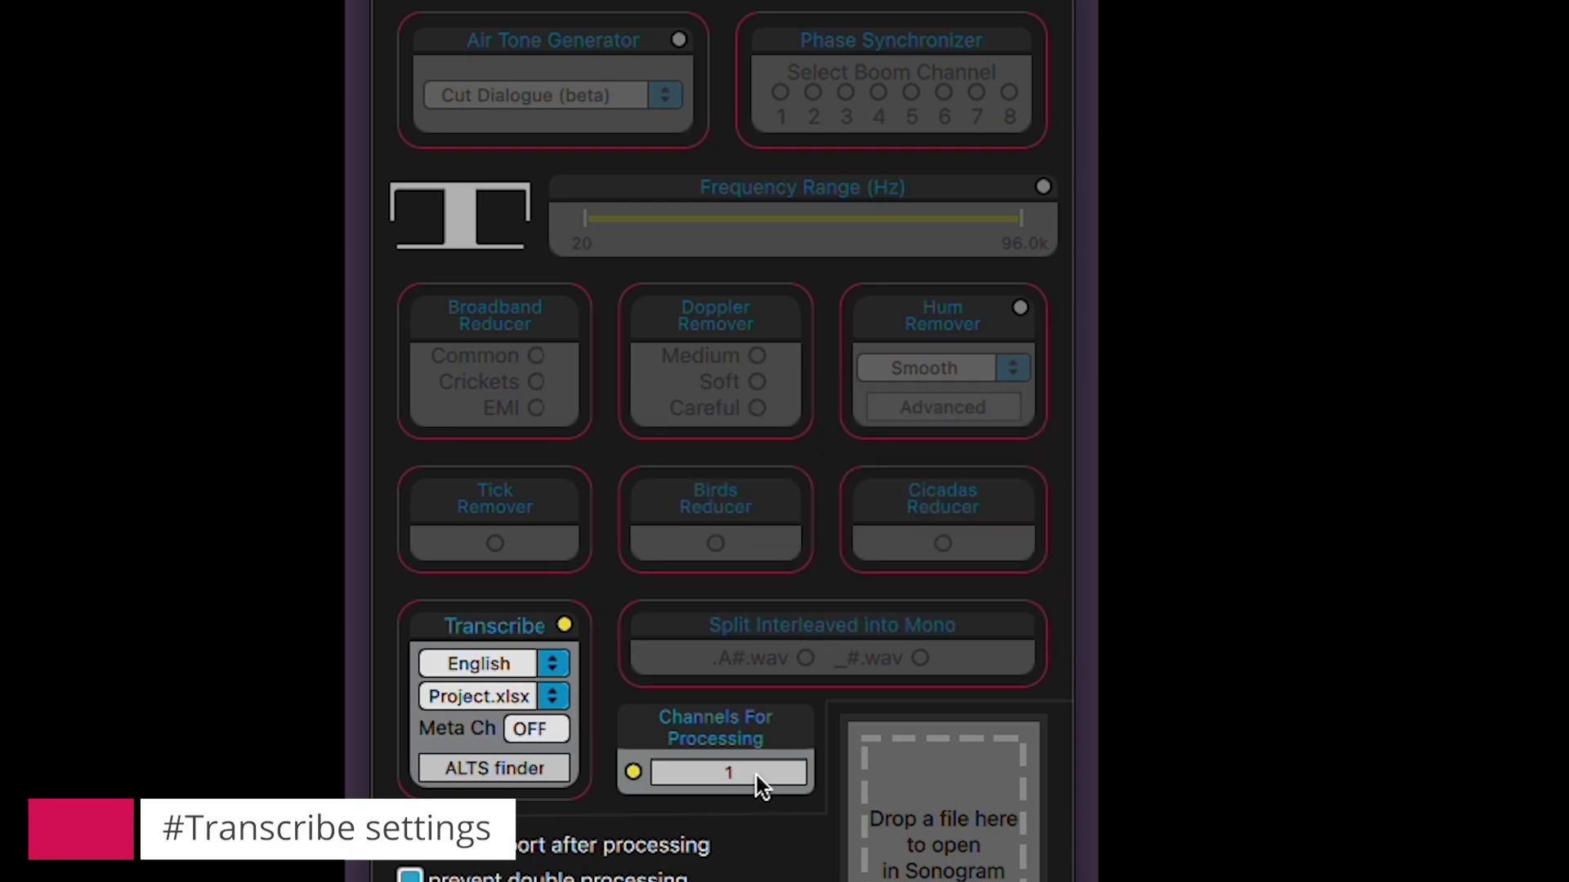
Step: In Channels For Processing, toggle All on and off, then confirm the channel selection
click(757, 772)
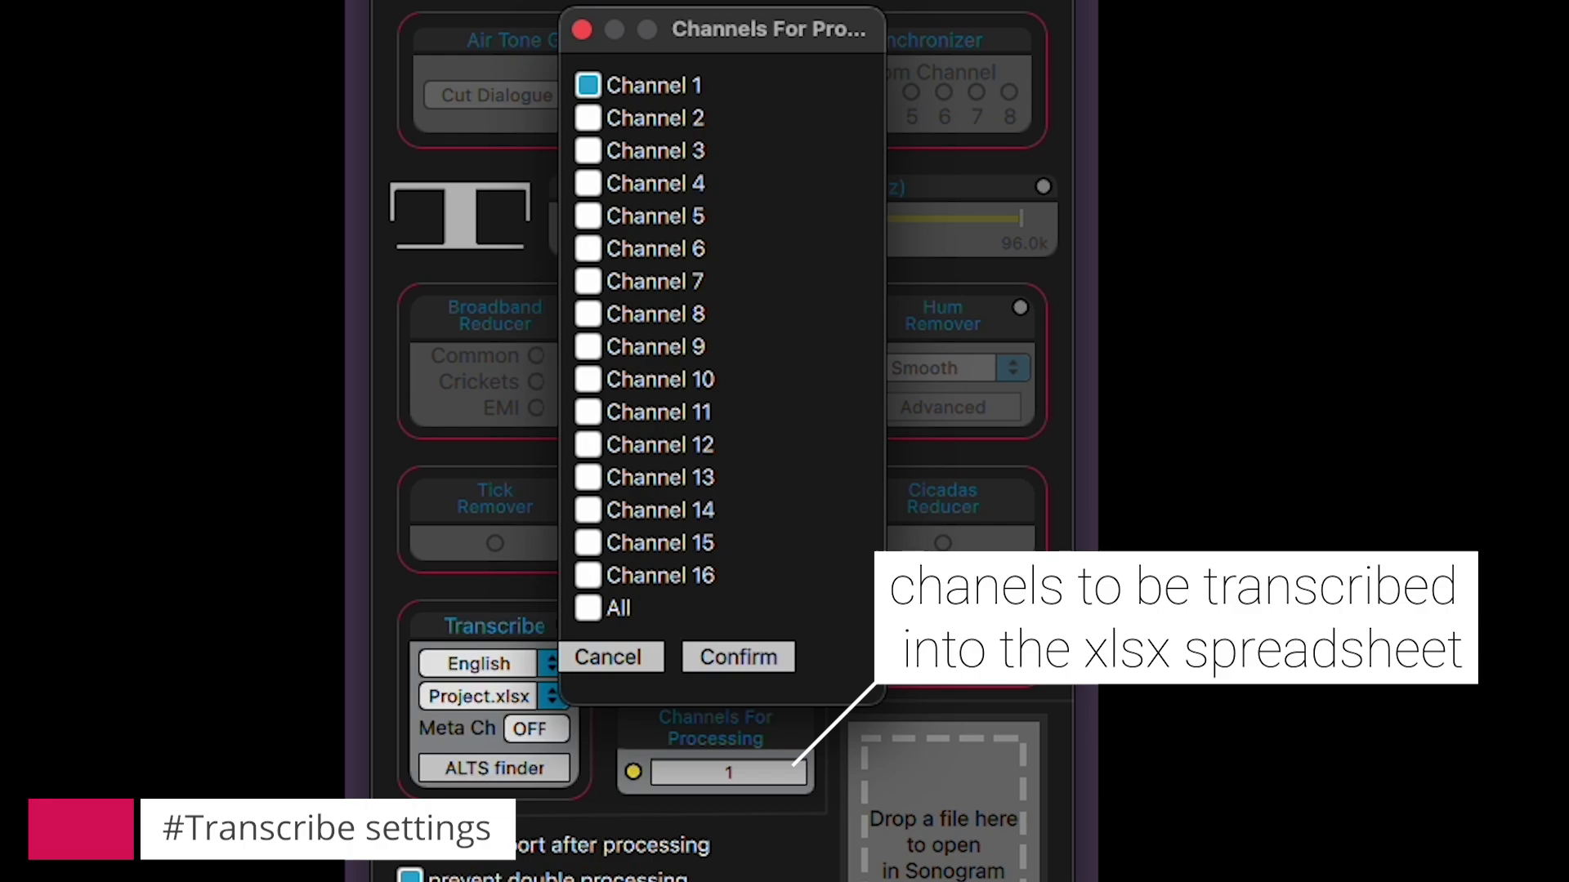
click(588, 609)
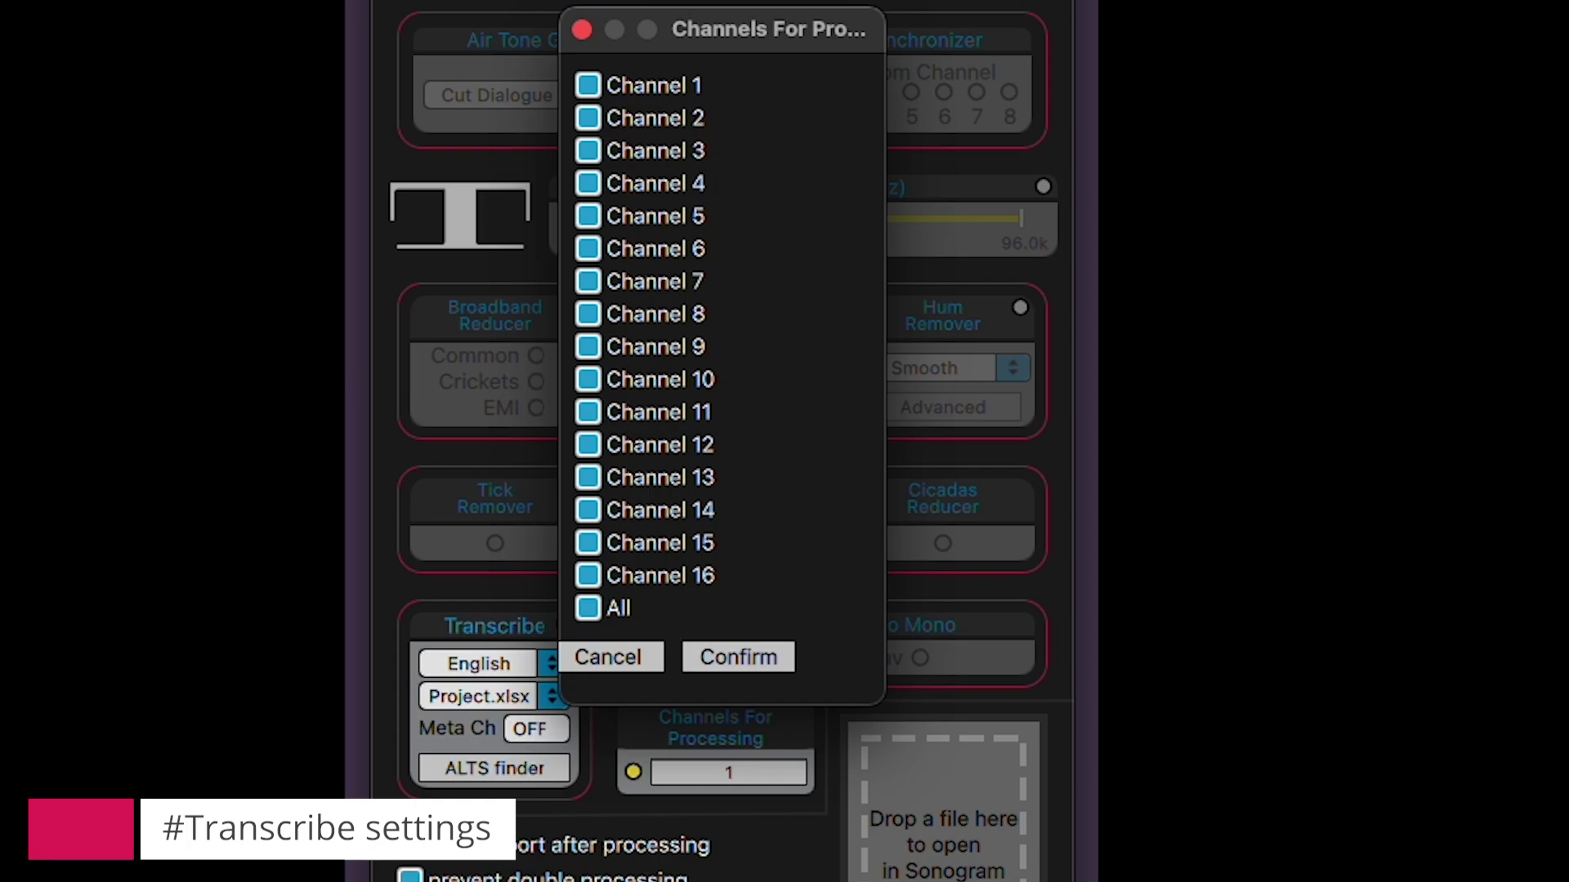
click(589, 609)
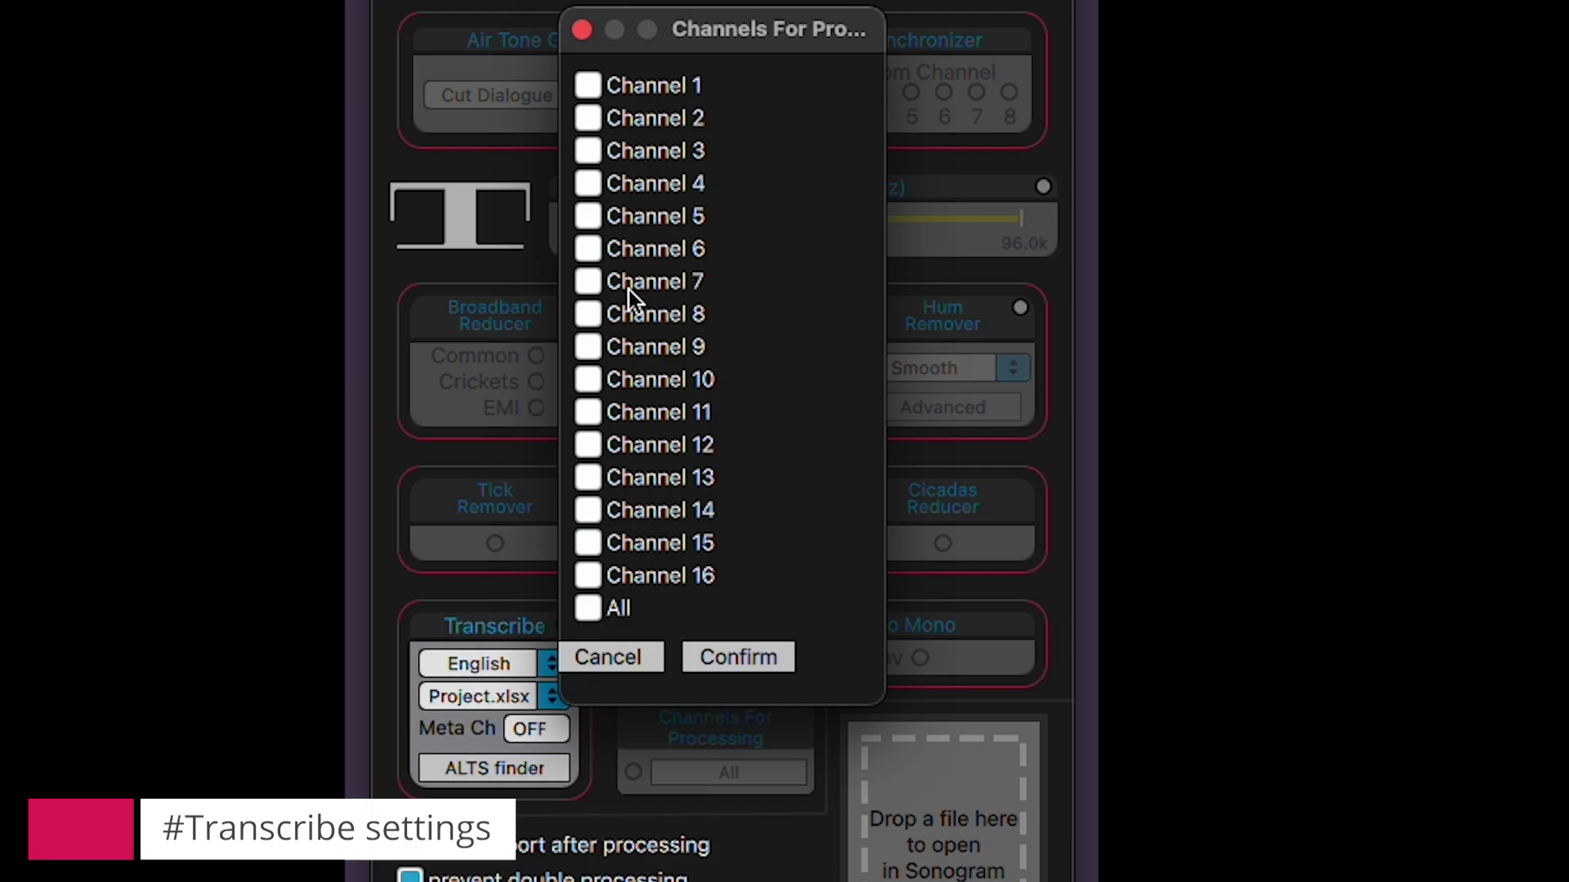
click(762, 655)
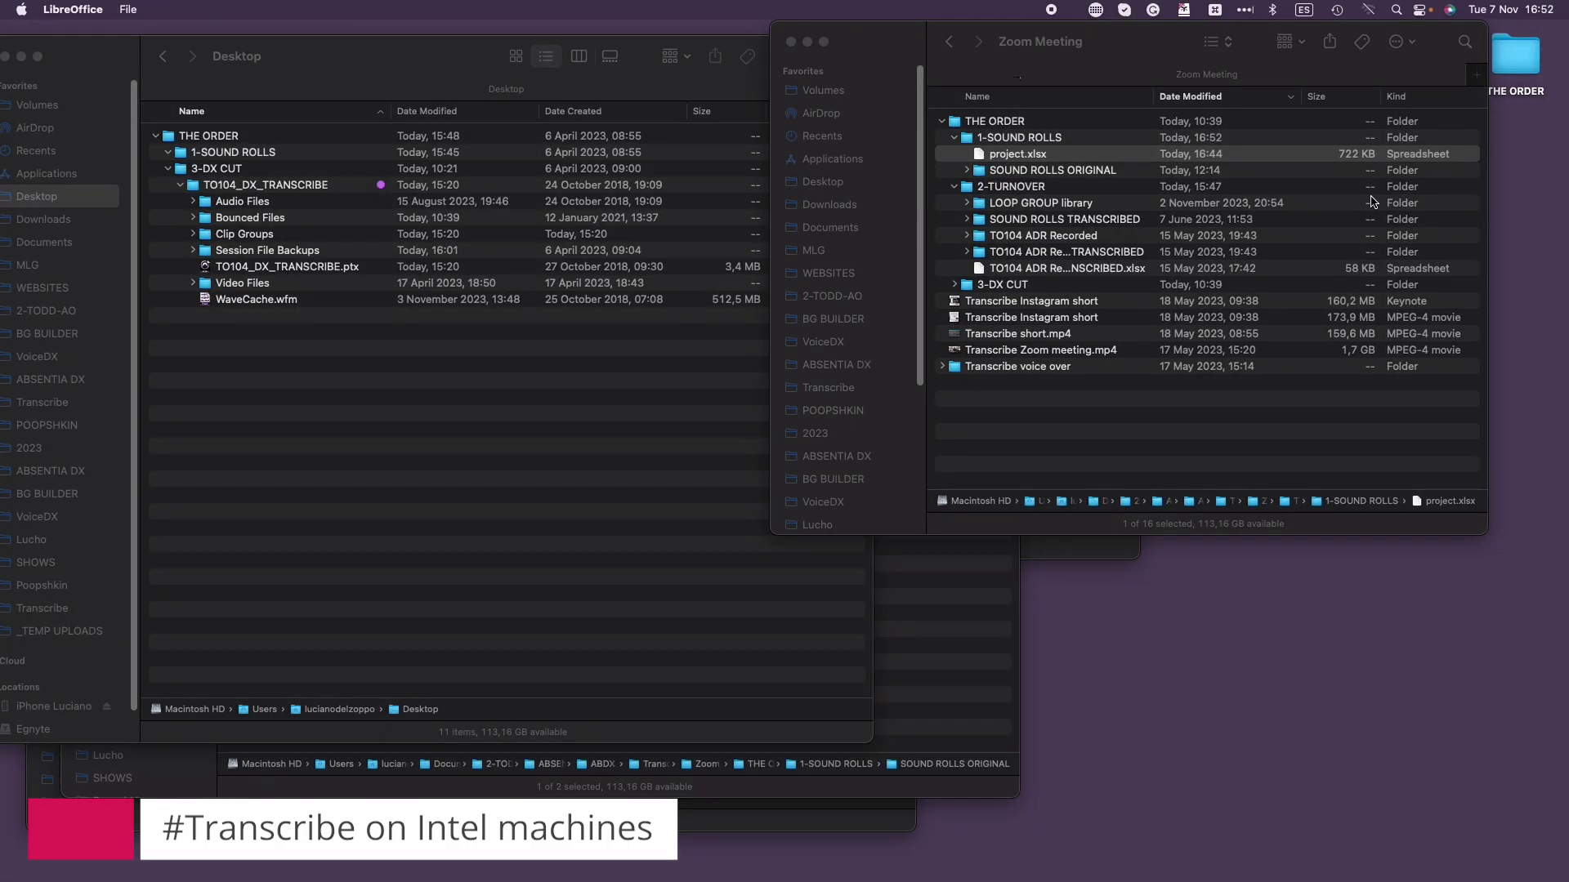
Step: Move SOUND ROLLS ORIGINAL into the 1-SOUND ROLLS folder in Finder
click(1023, 154)
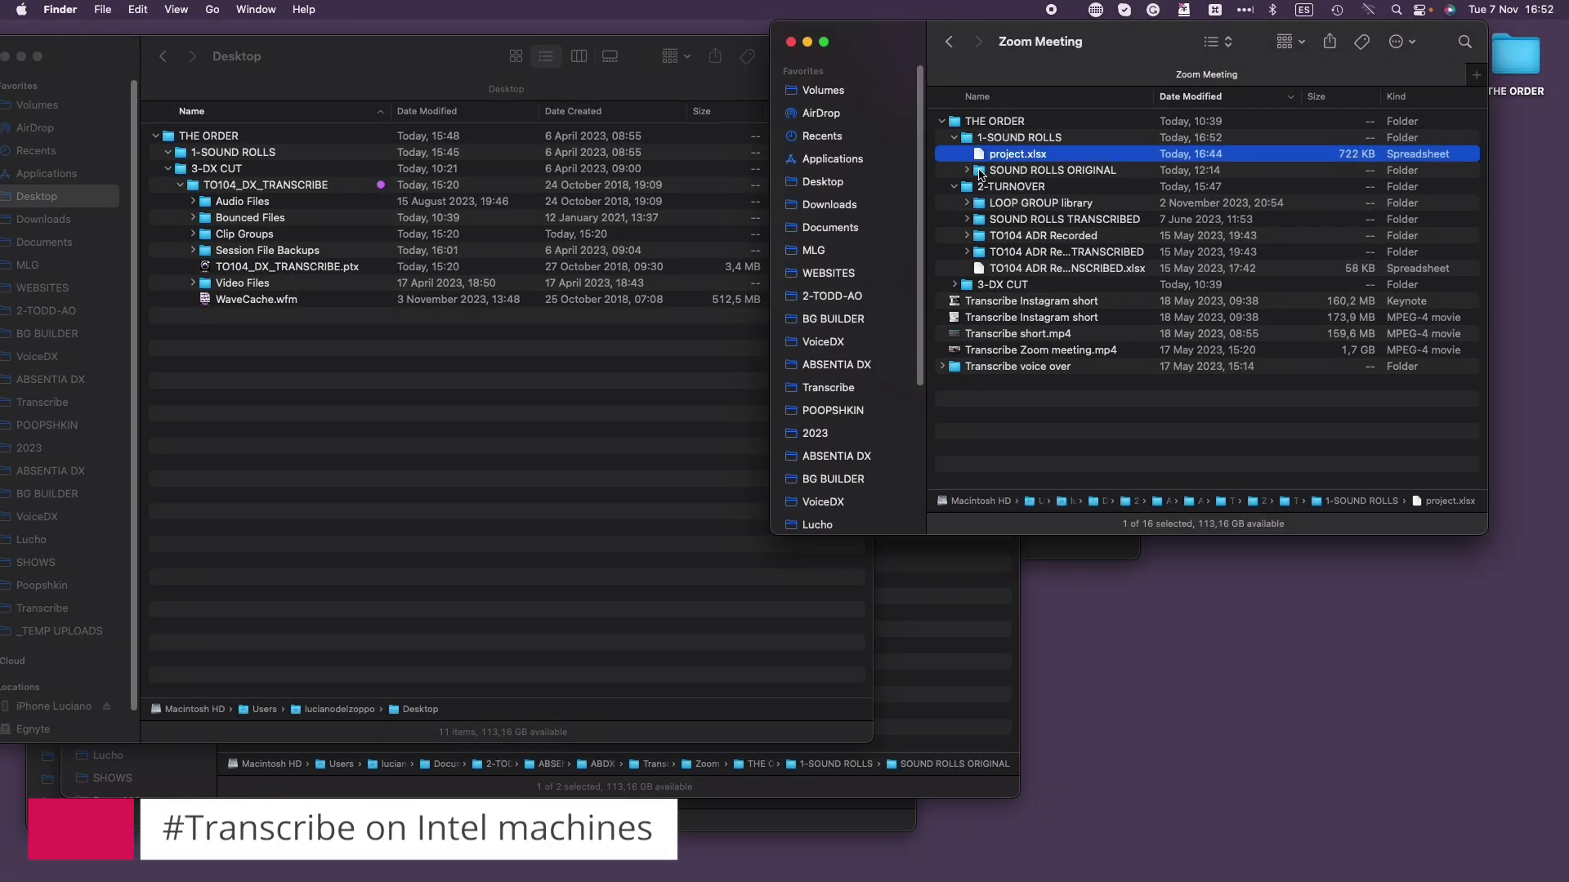
click(980, 172)
drag(980, 172, 232, 156)
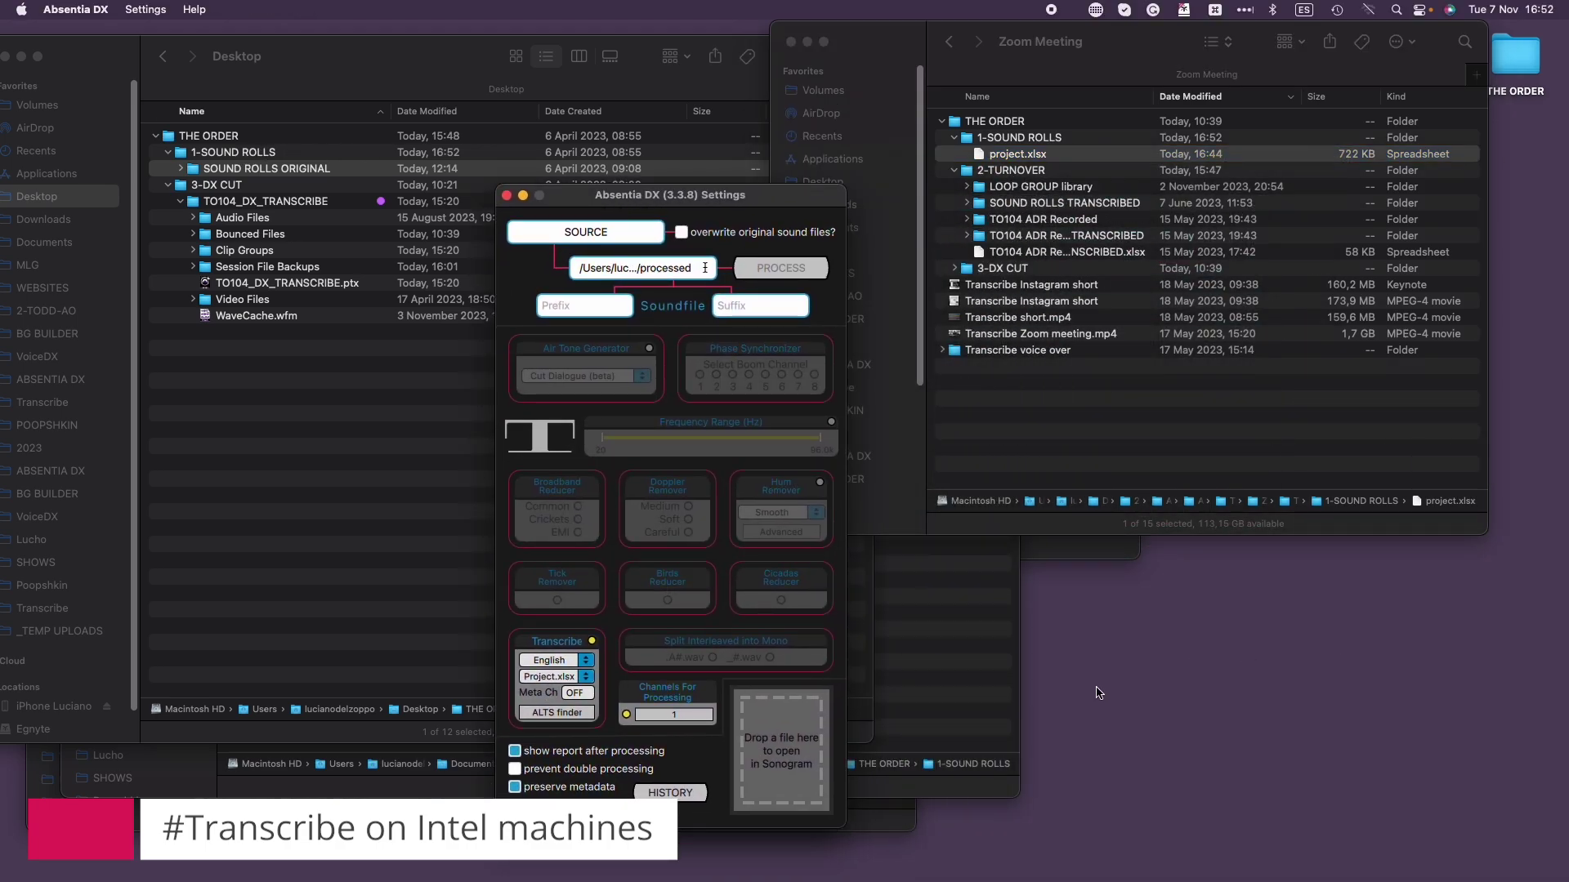
Step: In the ALTS finder, relink the moved sound files to THE ORDER/1-SOUND ROLLS/SOUND ROLLS ORIGINAL
click(556, 713)
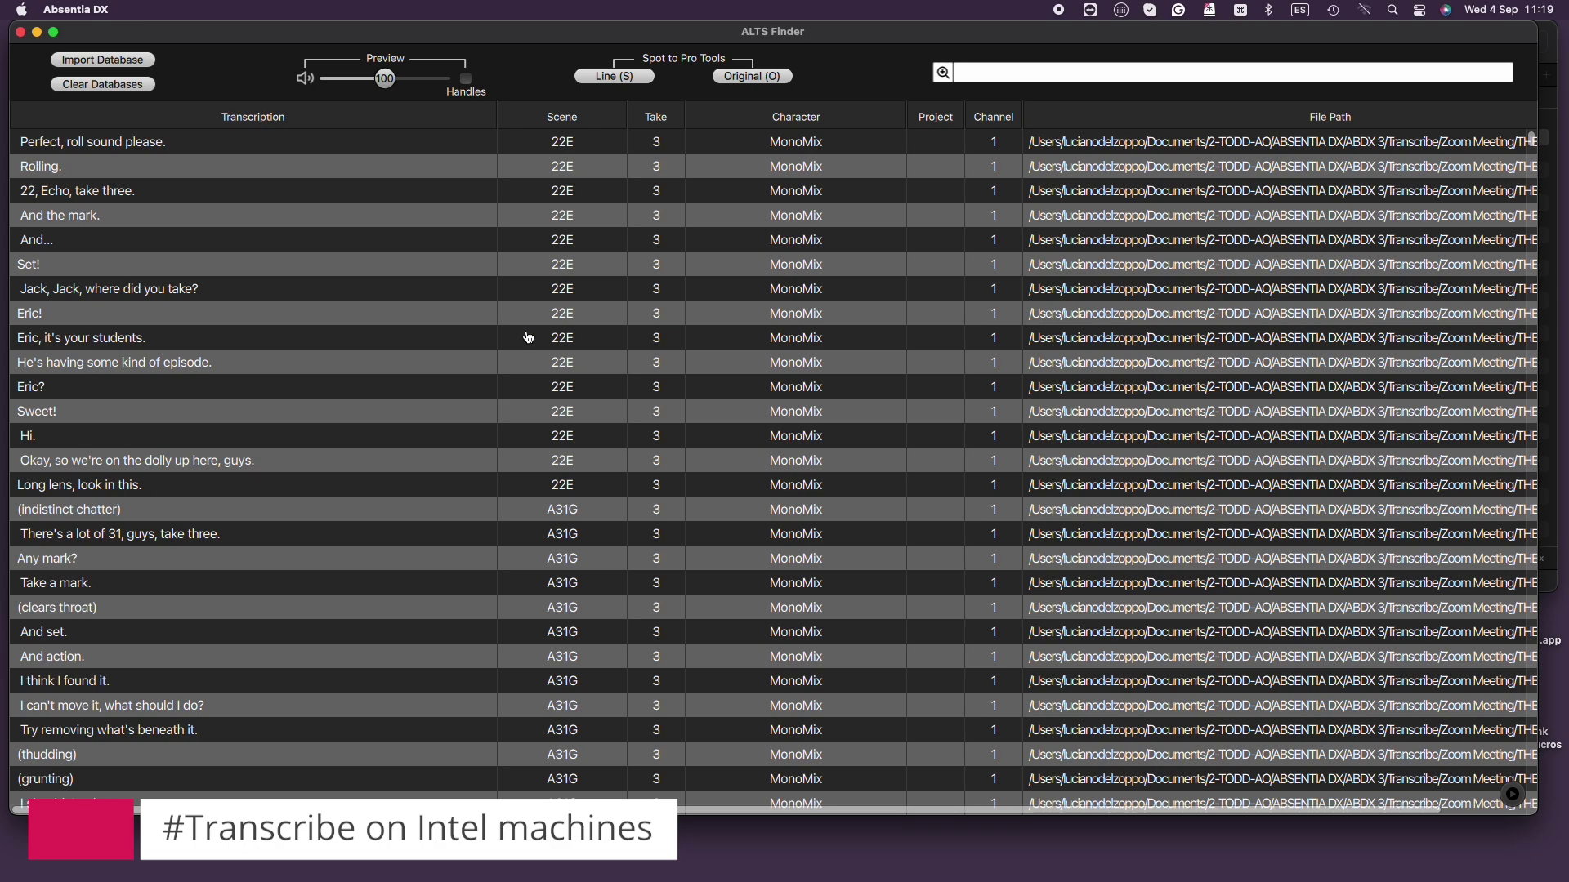
click(152, 289)
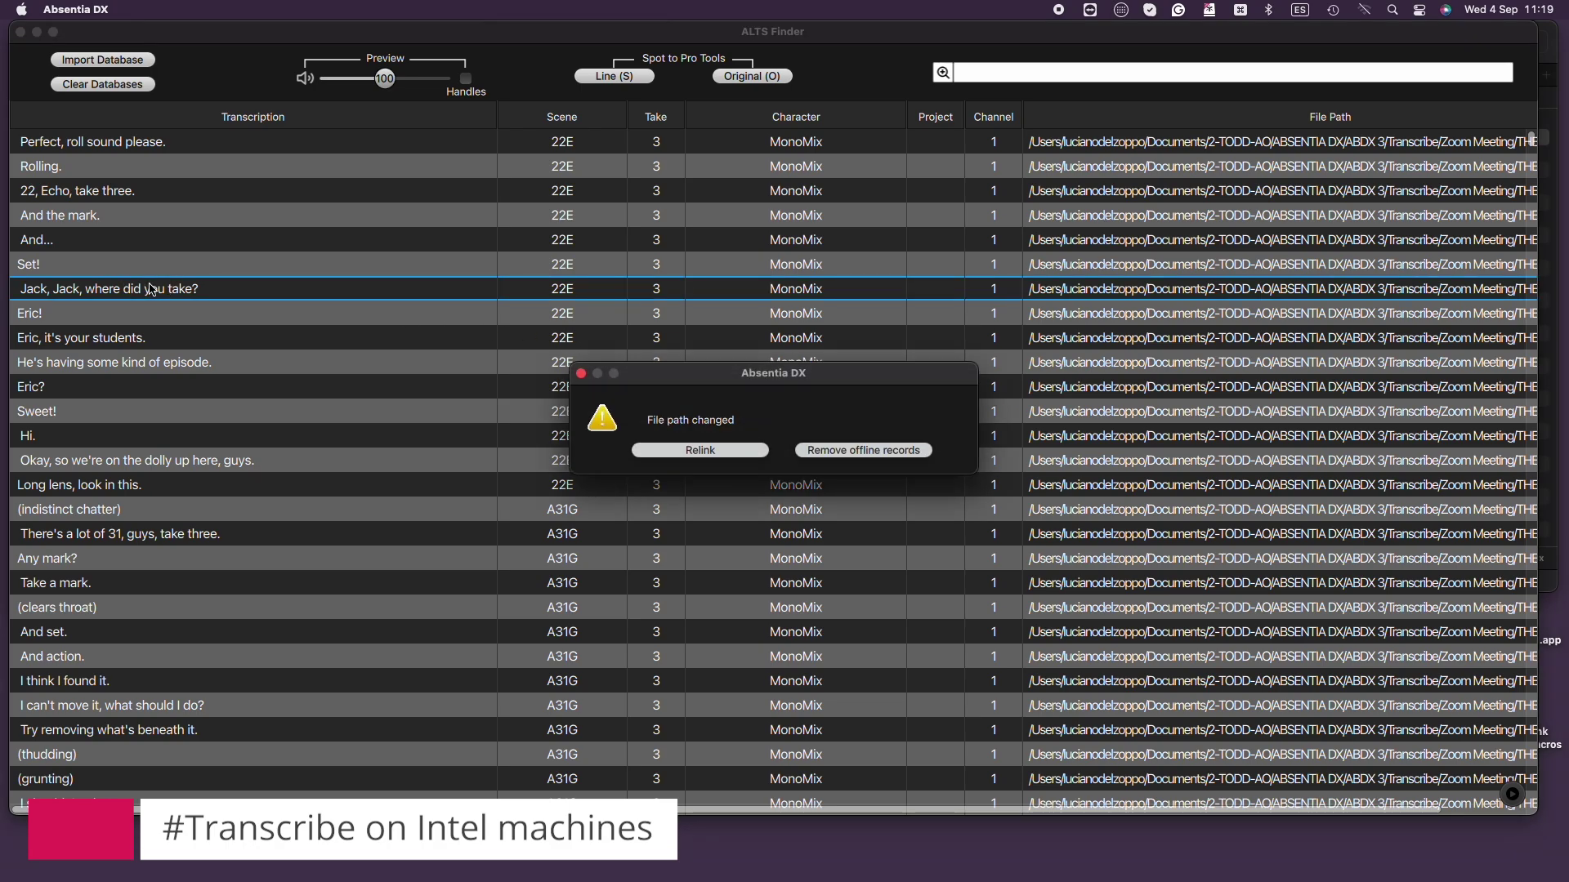
click(699, 450)
double_click(604, 474)
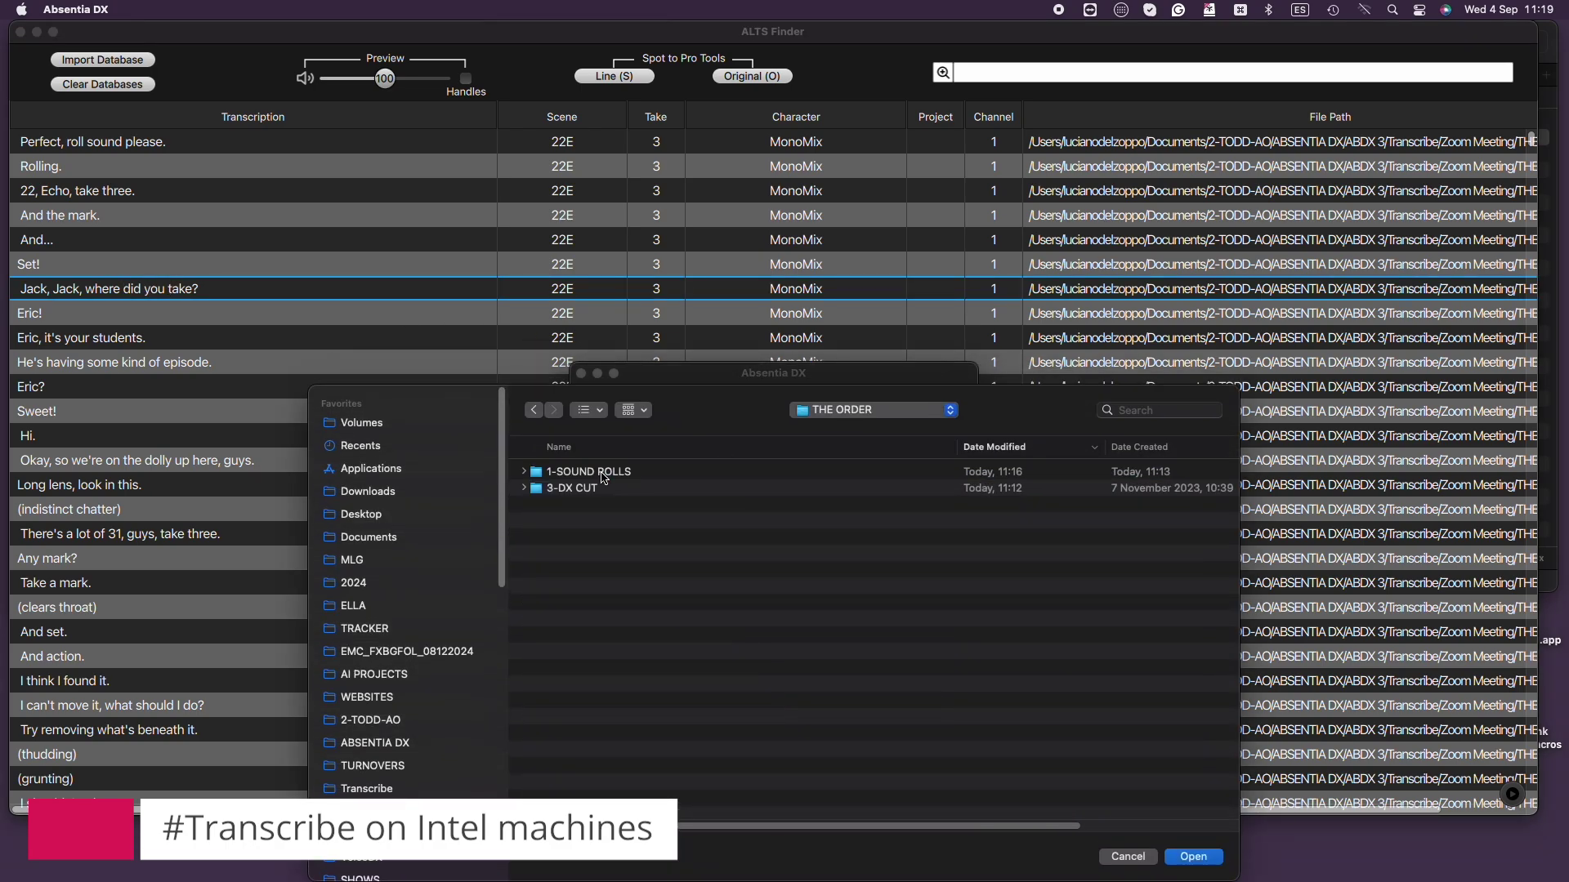
double_click(604, 473)
double_click(603, 473)
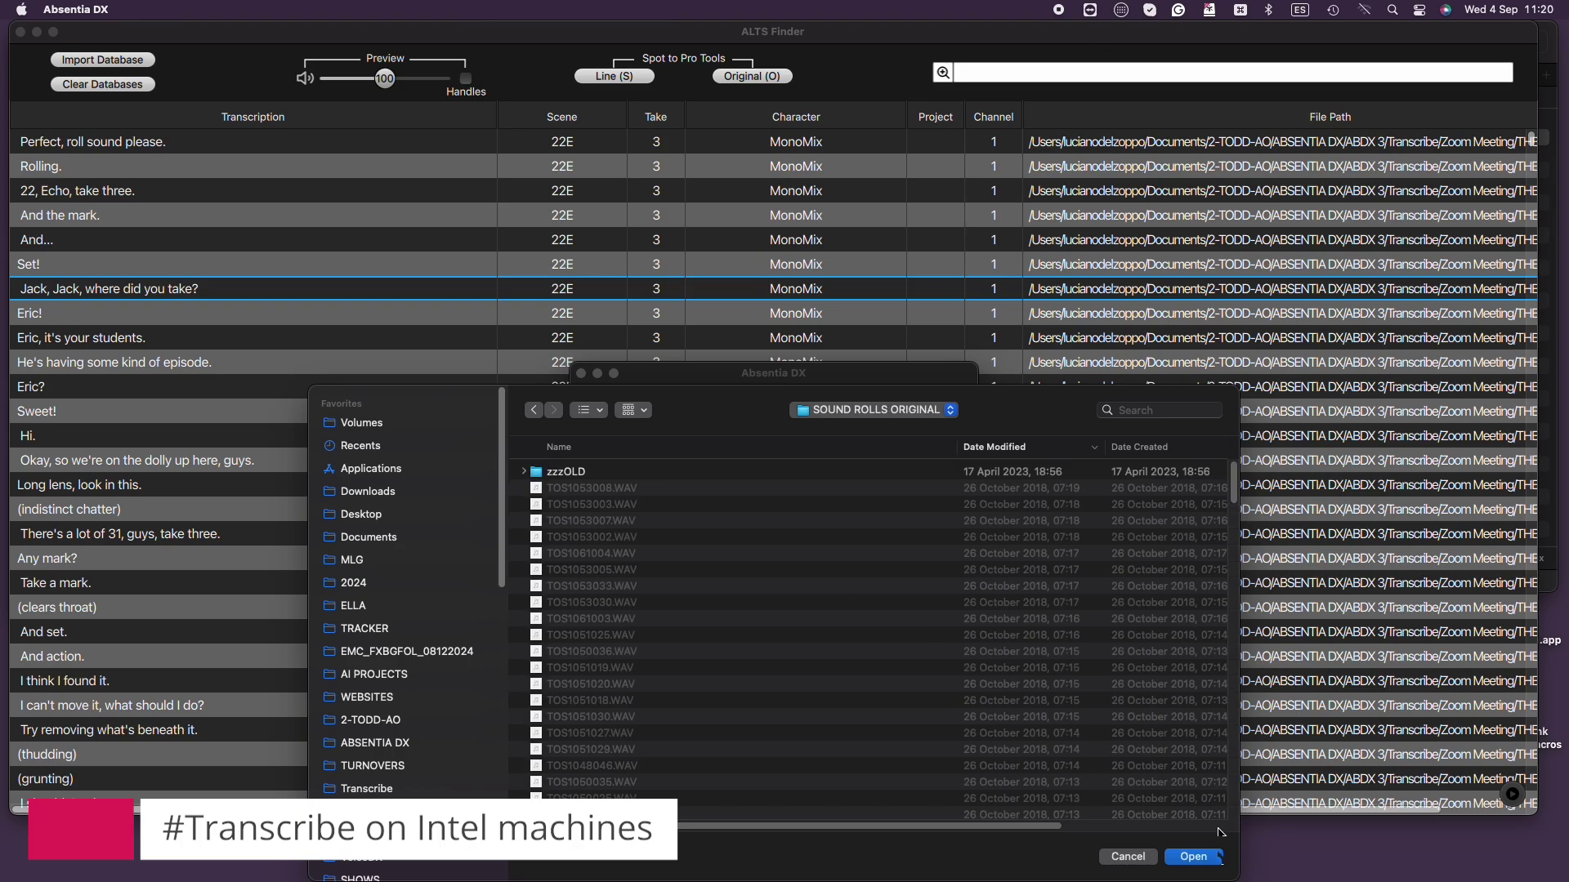
click(1207, 857)
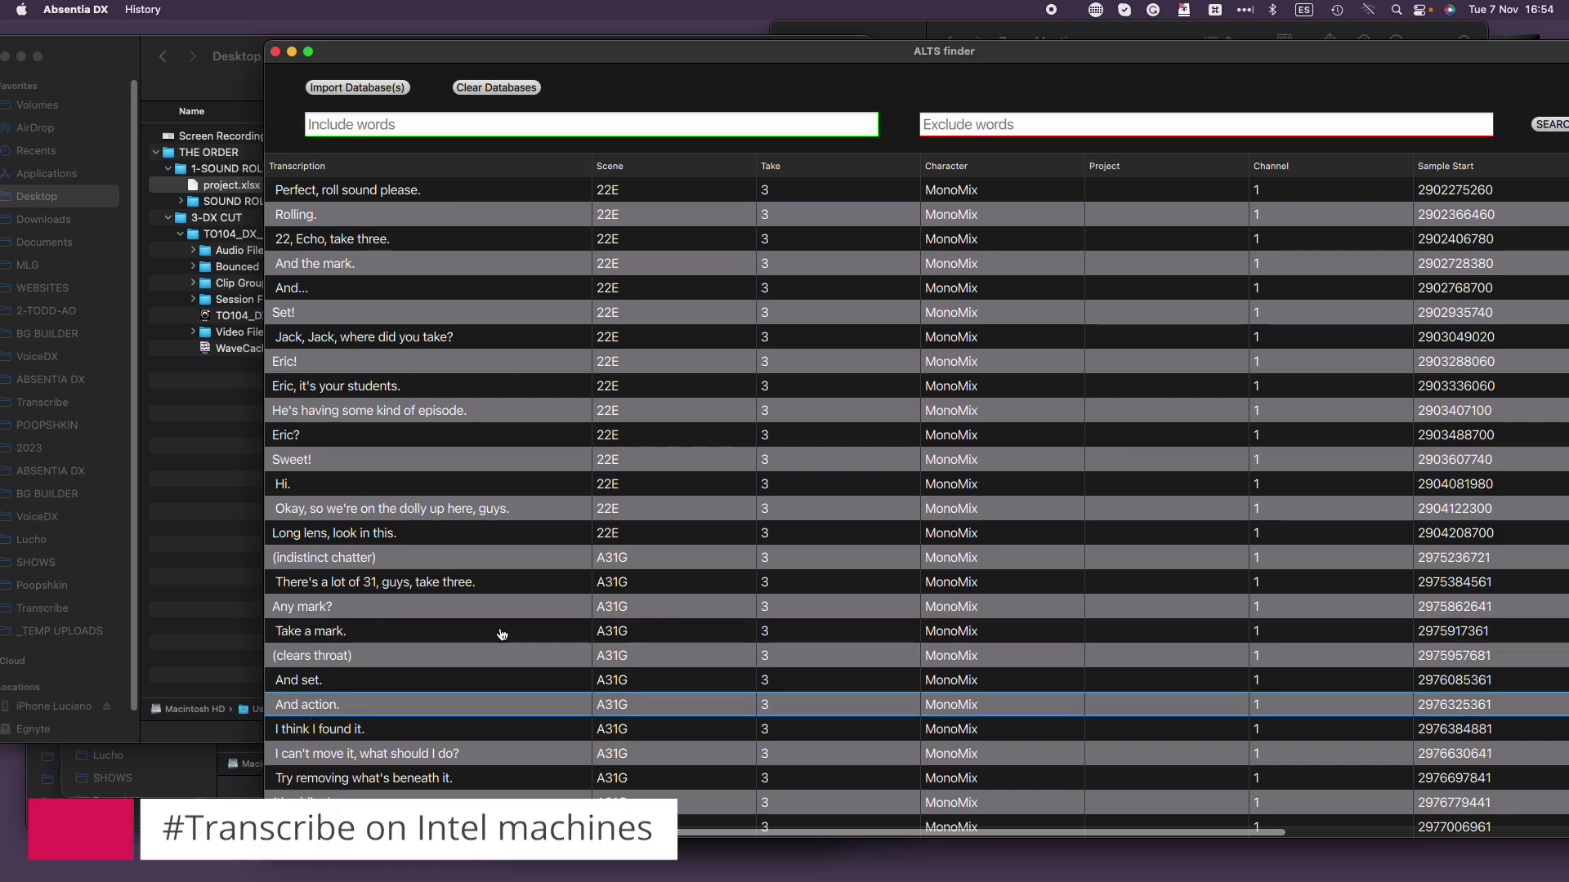
Step: Browse the Ethics professor. matches from scenes 9C and 4B
scroll(503, 629, down, 5)
scroll(490, 604, down, 5)
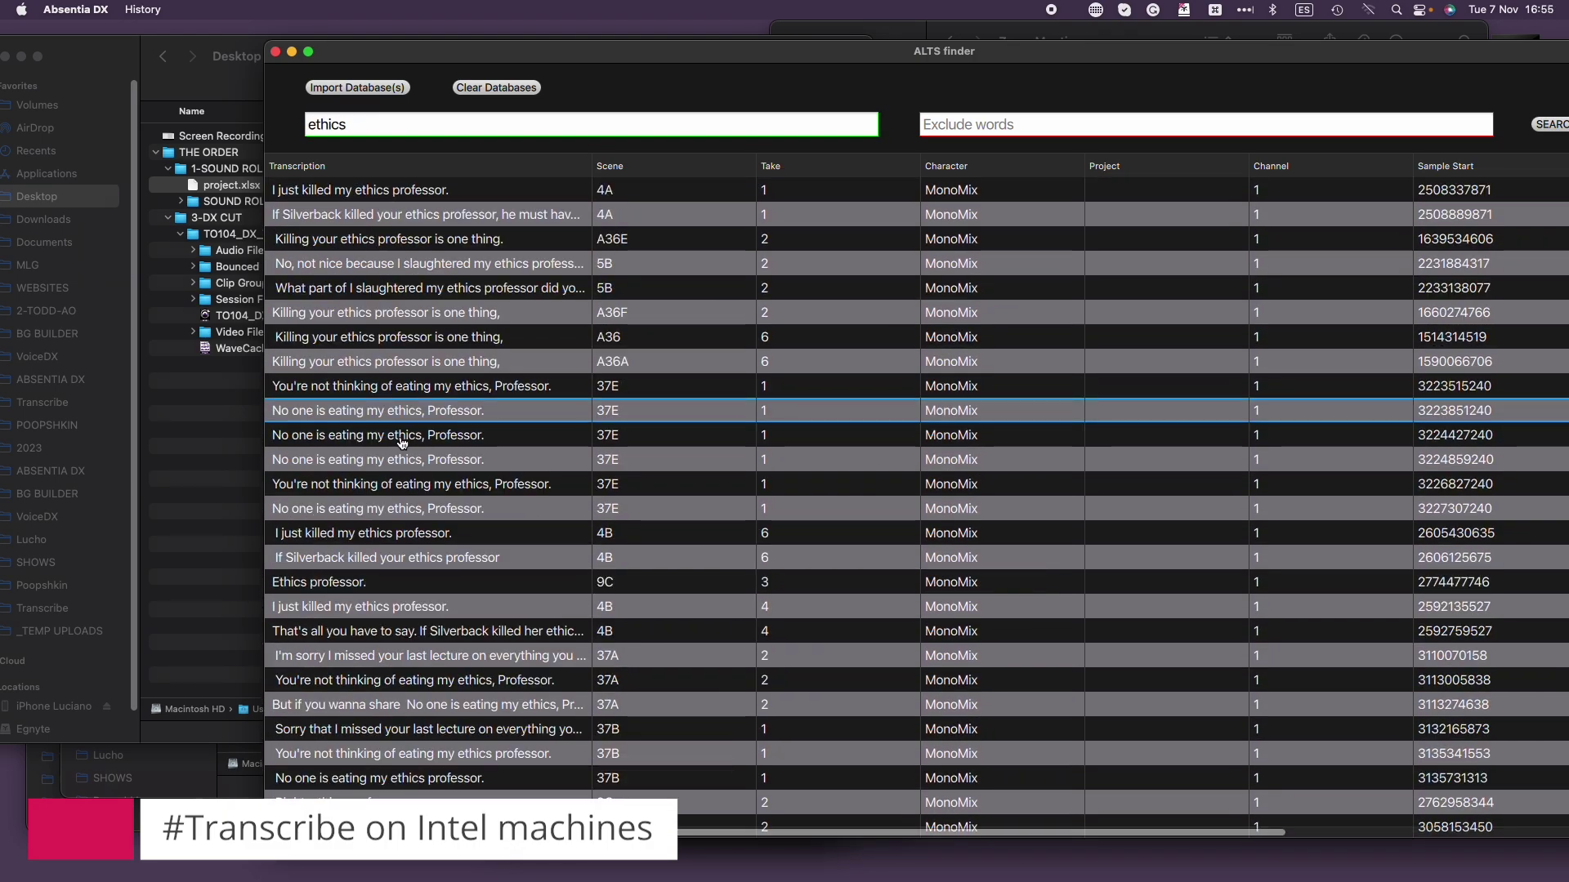
click(347, 585)
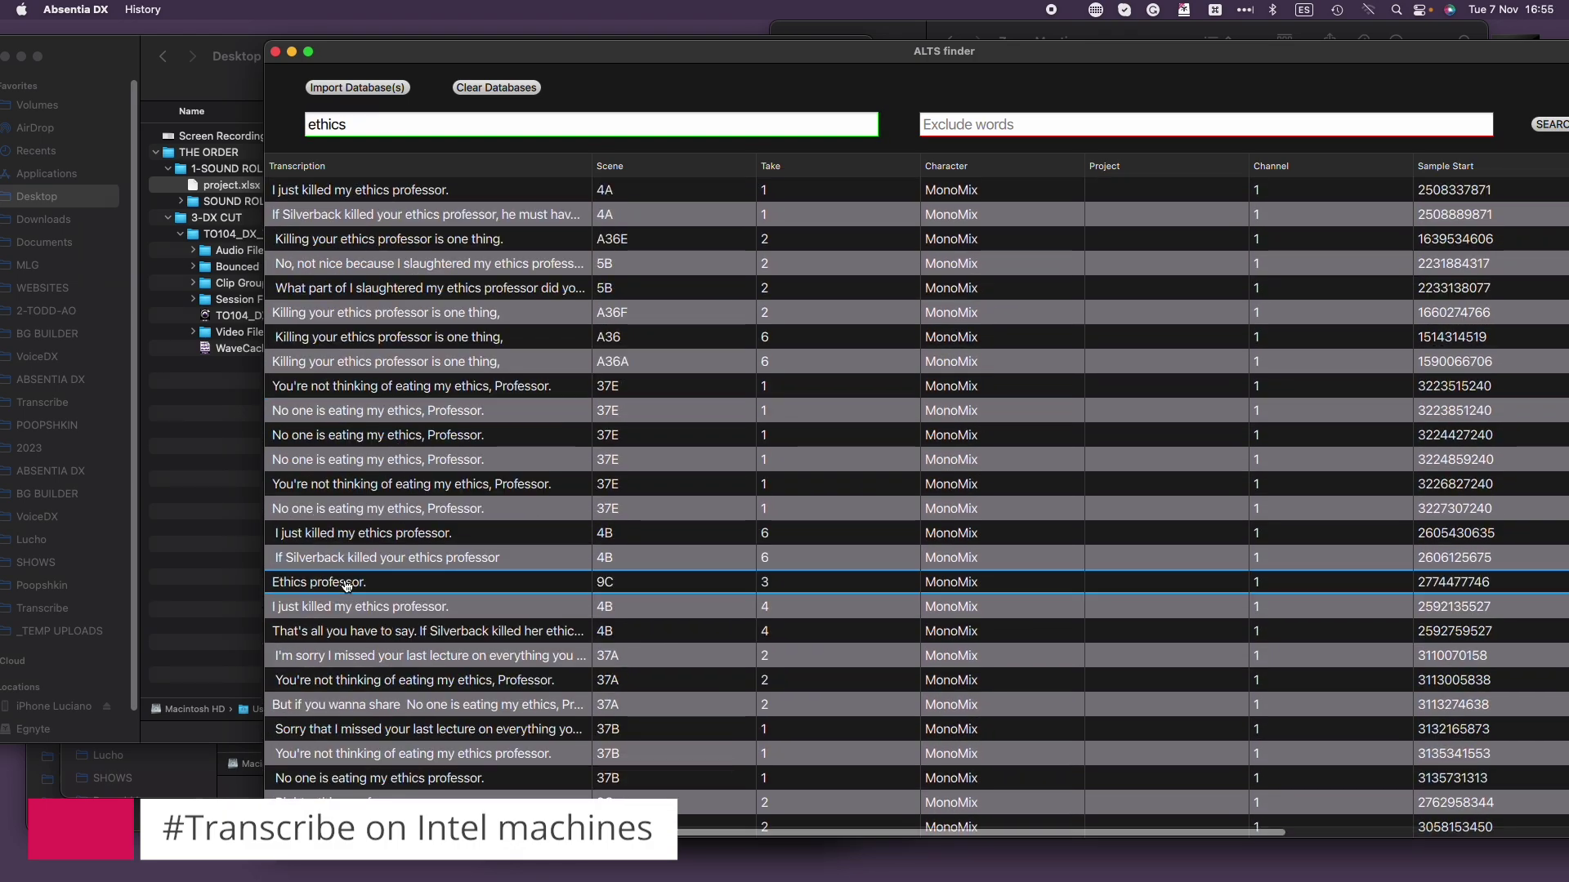
click(376, 610)
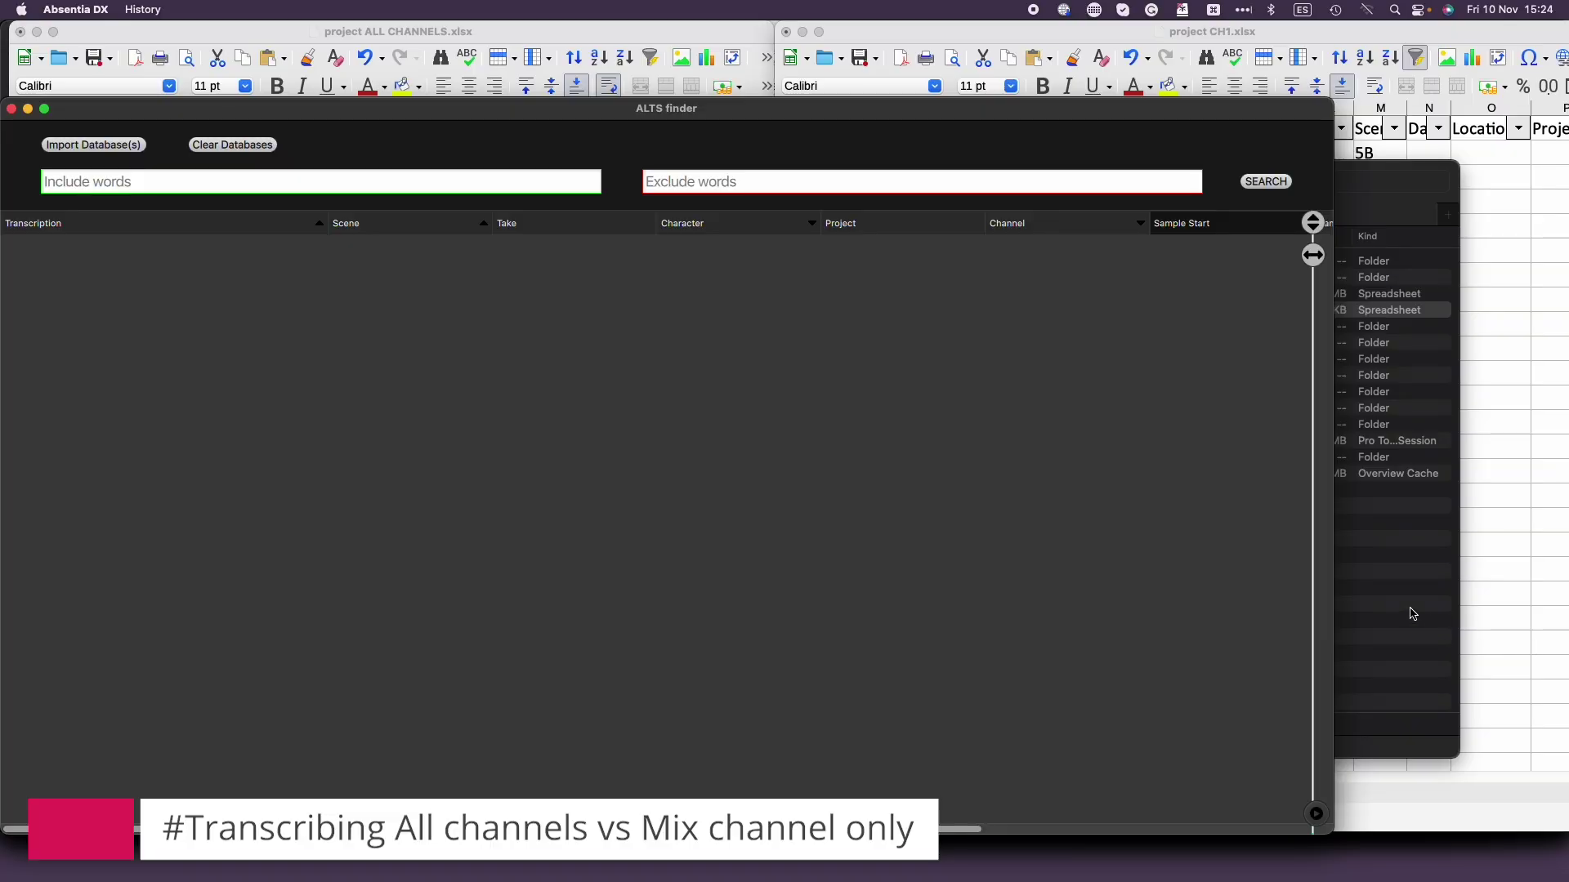
Step: Load project CH1.xlsx from Finder into the ALTS finder as its database
click(1413, 613)
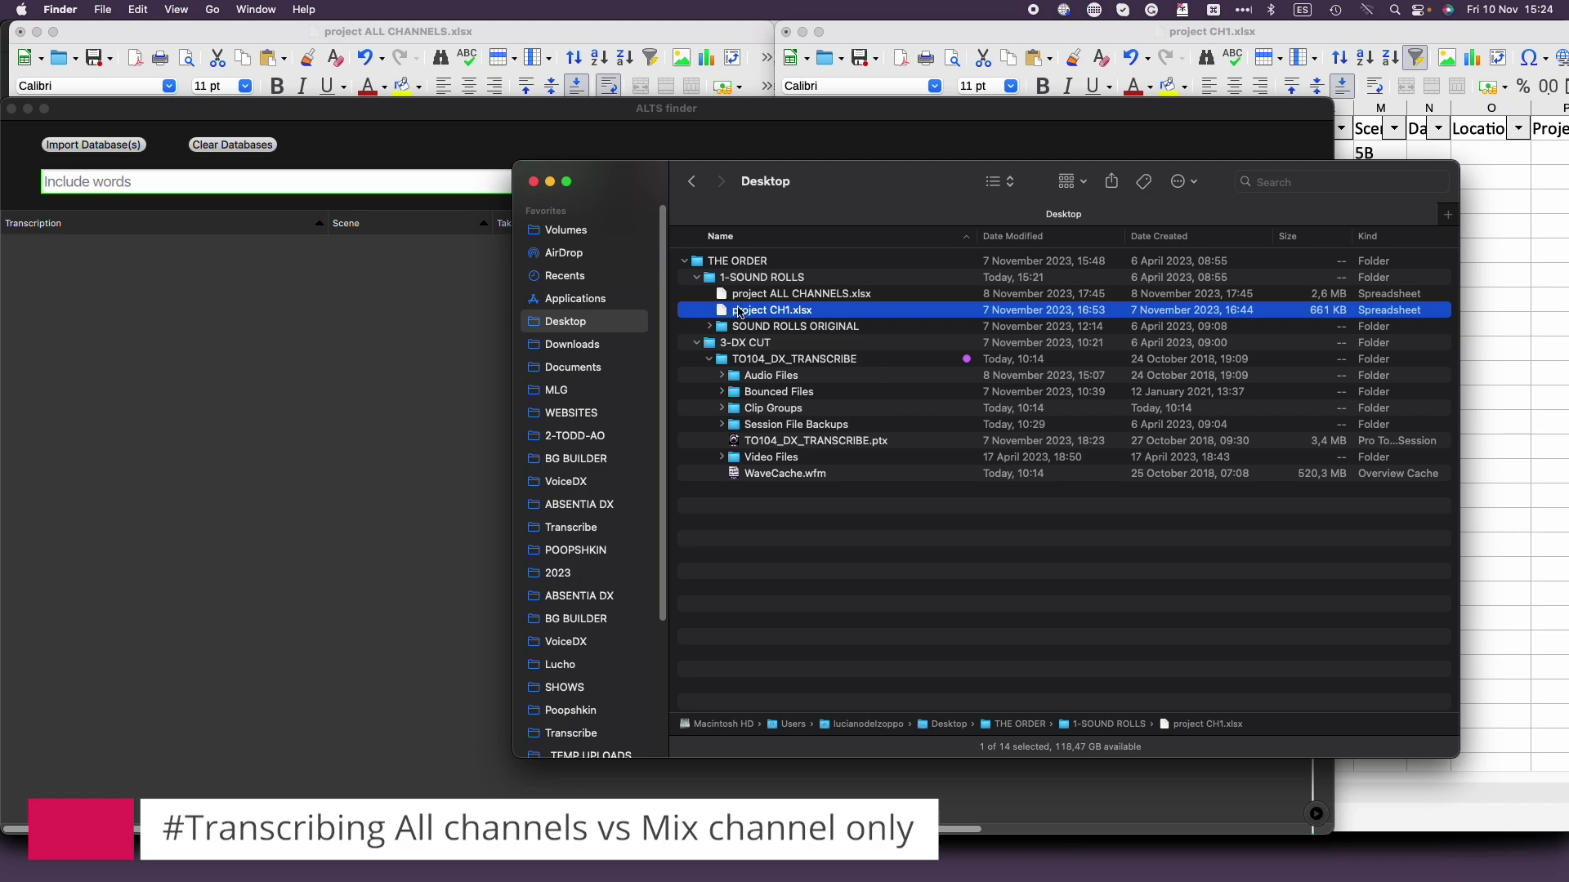
drag(740, 313, 433, 346)
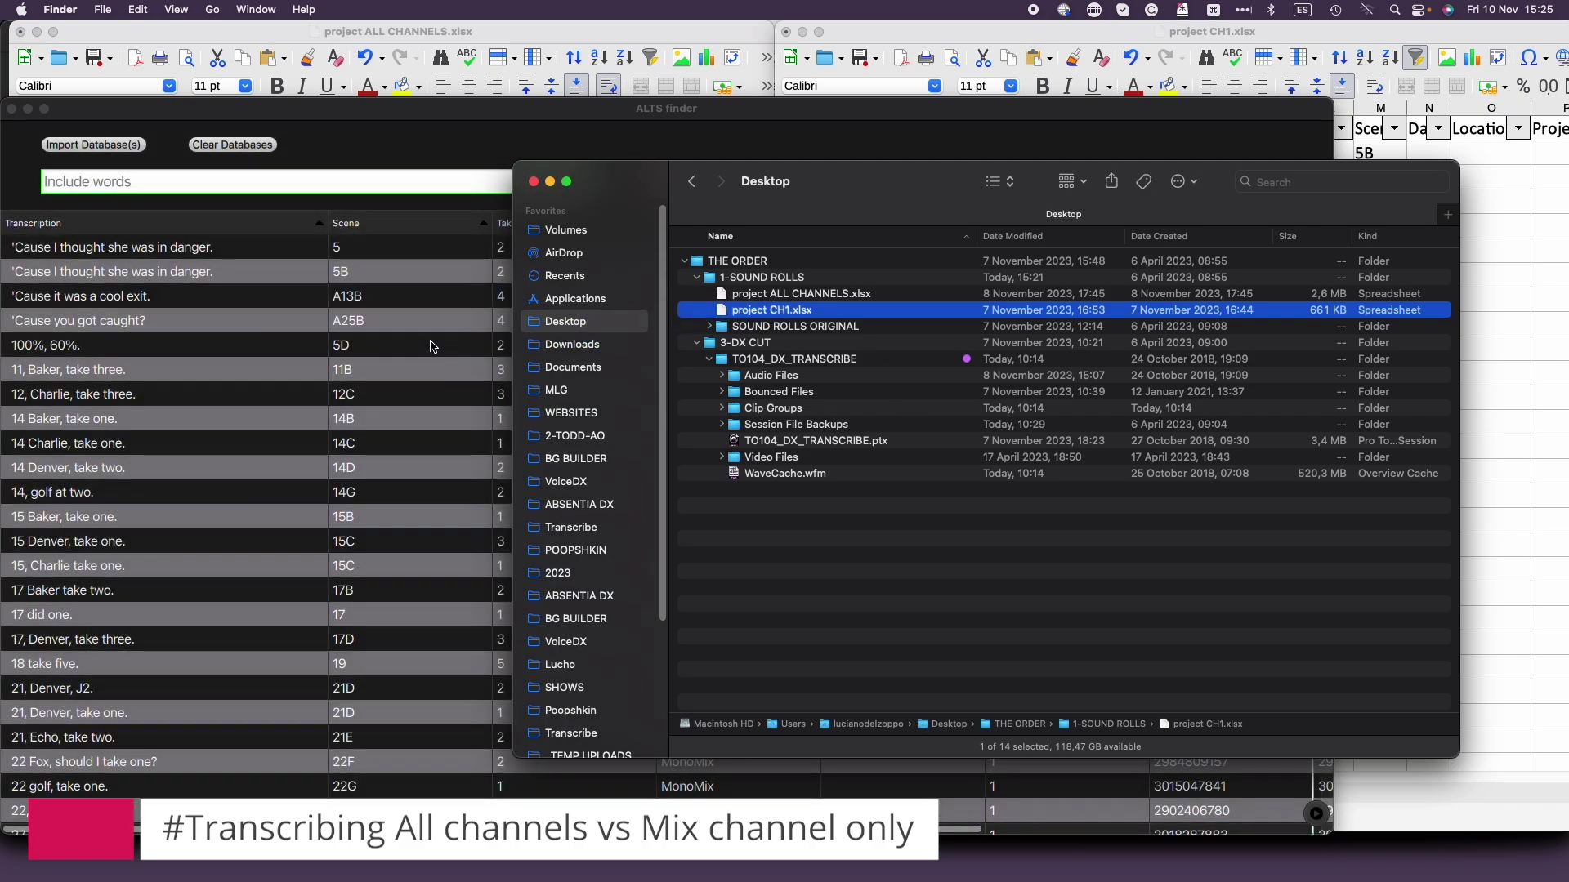
click(267, 183)
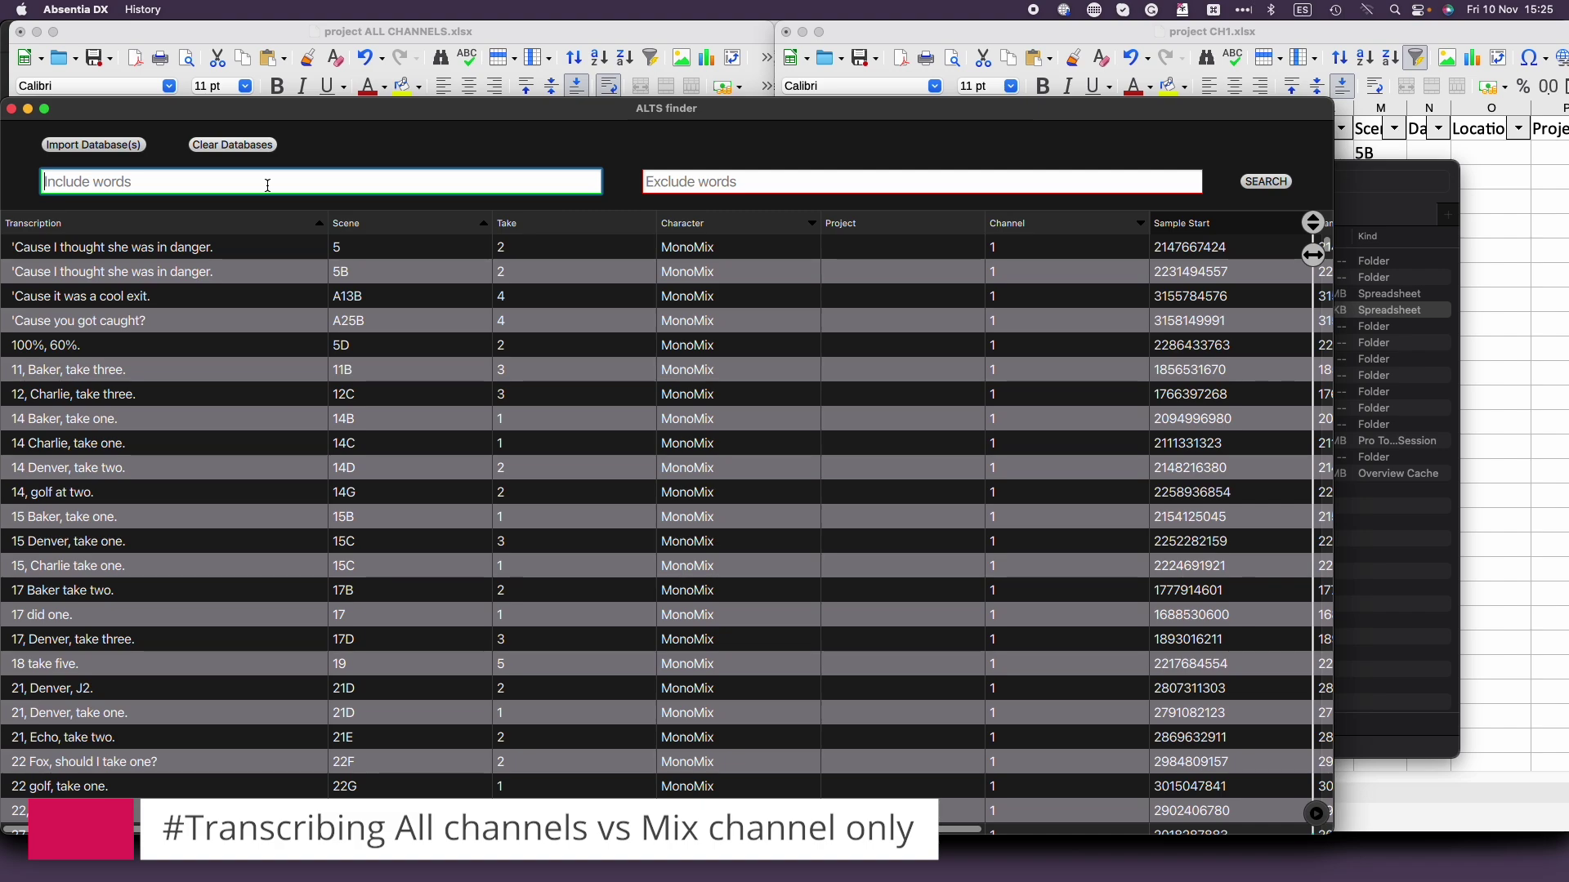
Step: Search the CH1 database for 'dude relax' and step through the scene 5B and 5C matches
text(dude relax)
key(Return)
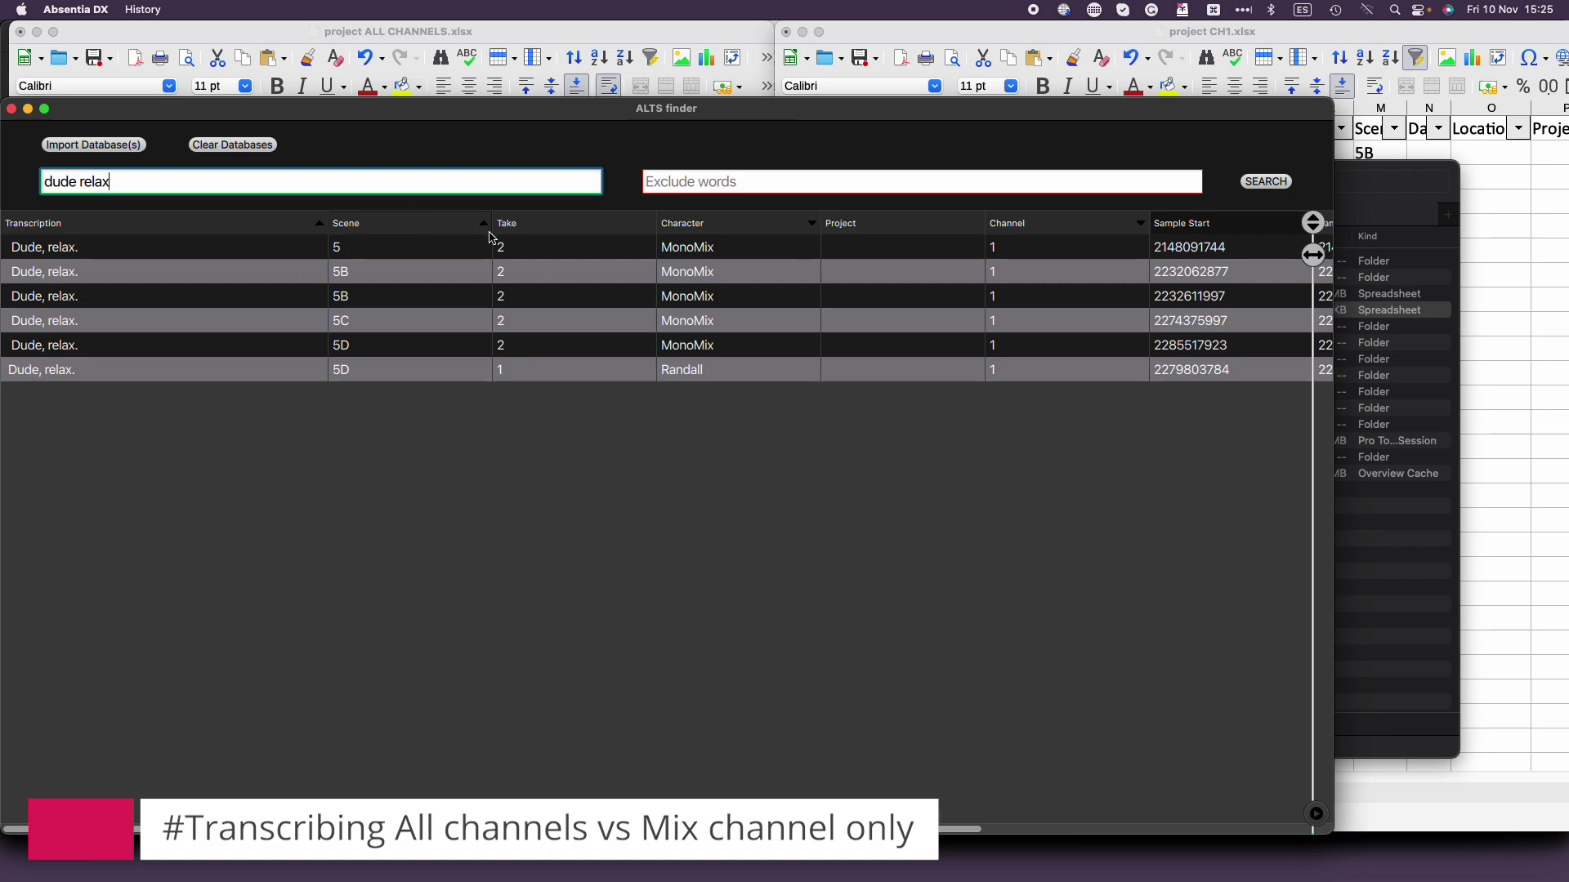
click(414, 260)
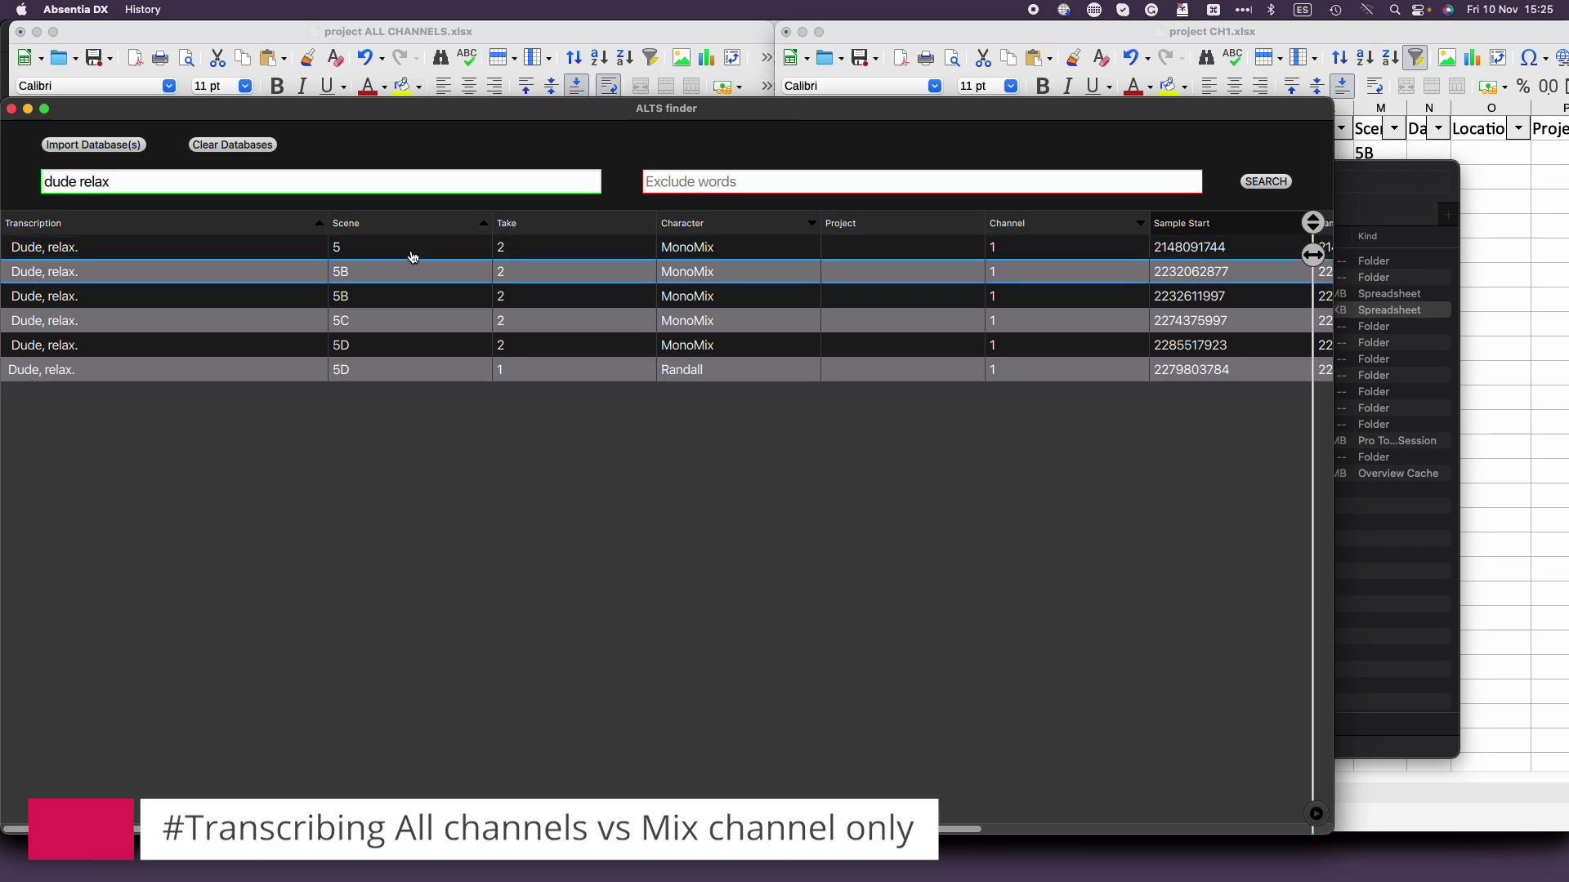
key(Down)
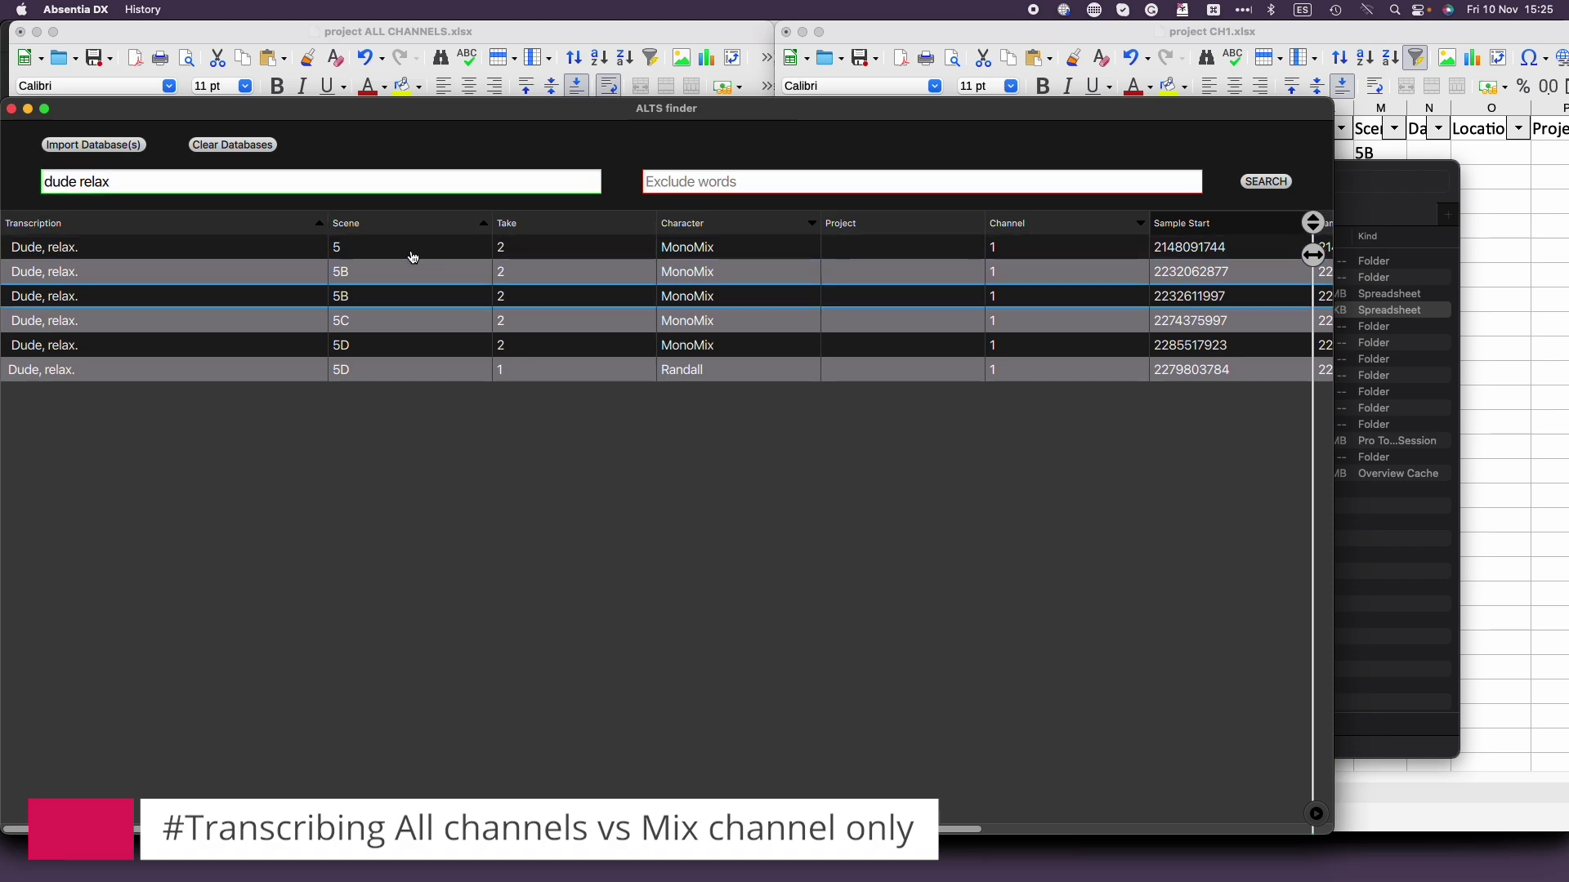
key(Down)
key(Down)
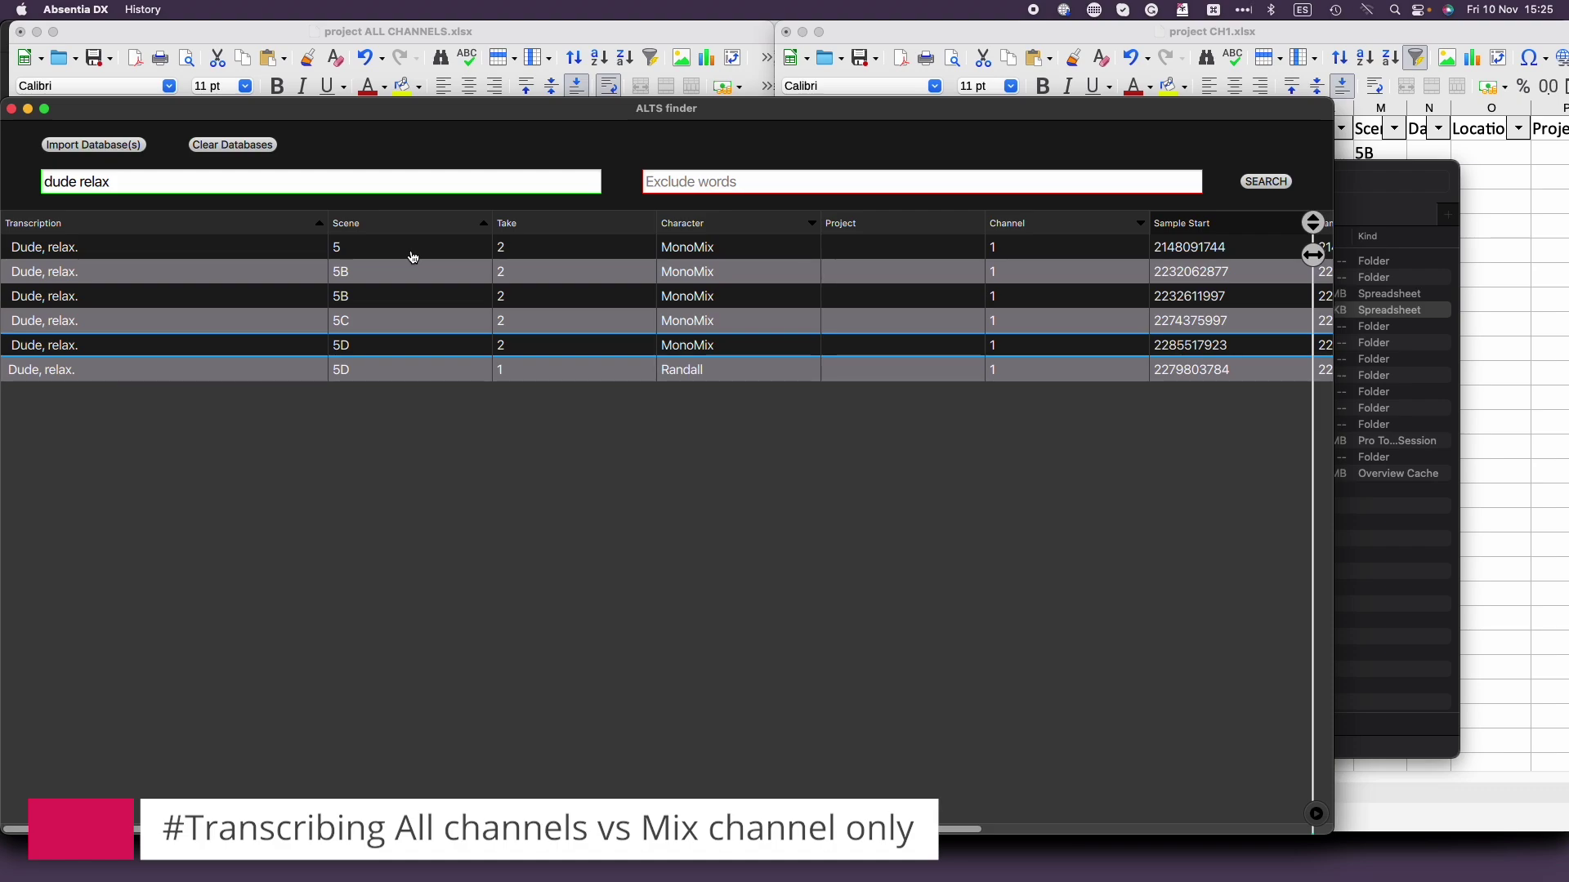
key(Tab)
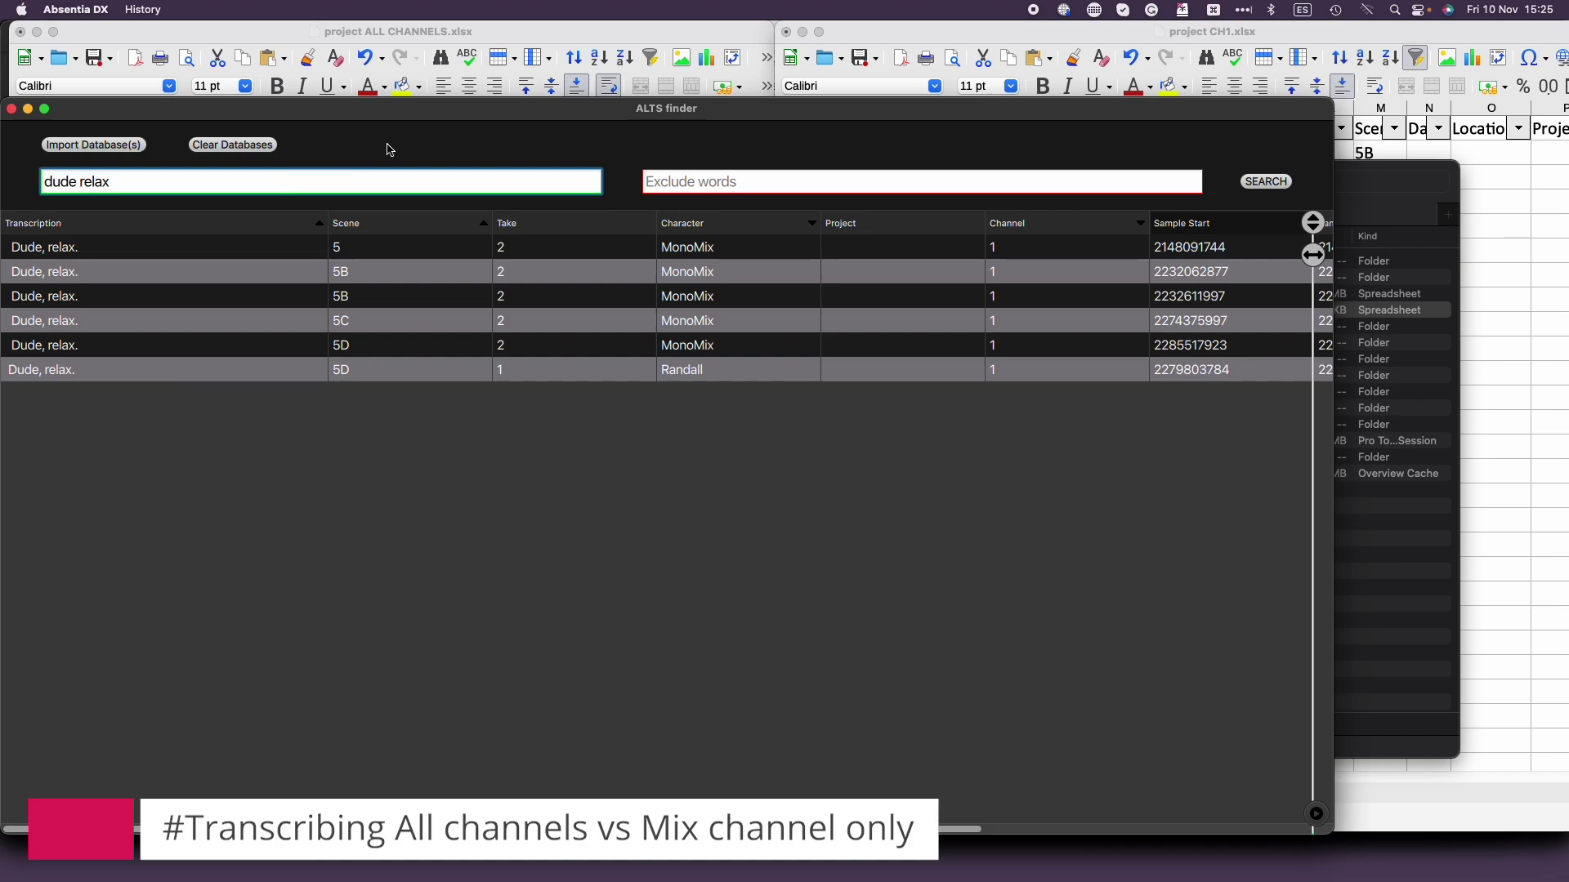
key(Tab)
Step: Replace the loaded database with project ALL CHANNELS.xlsx and search it for 'dude relax'
click(271, 145)
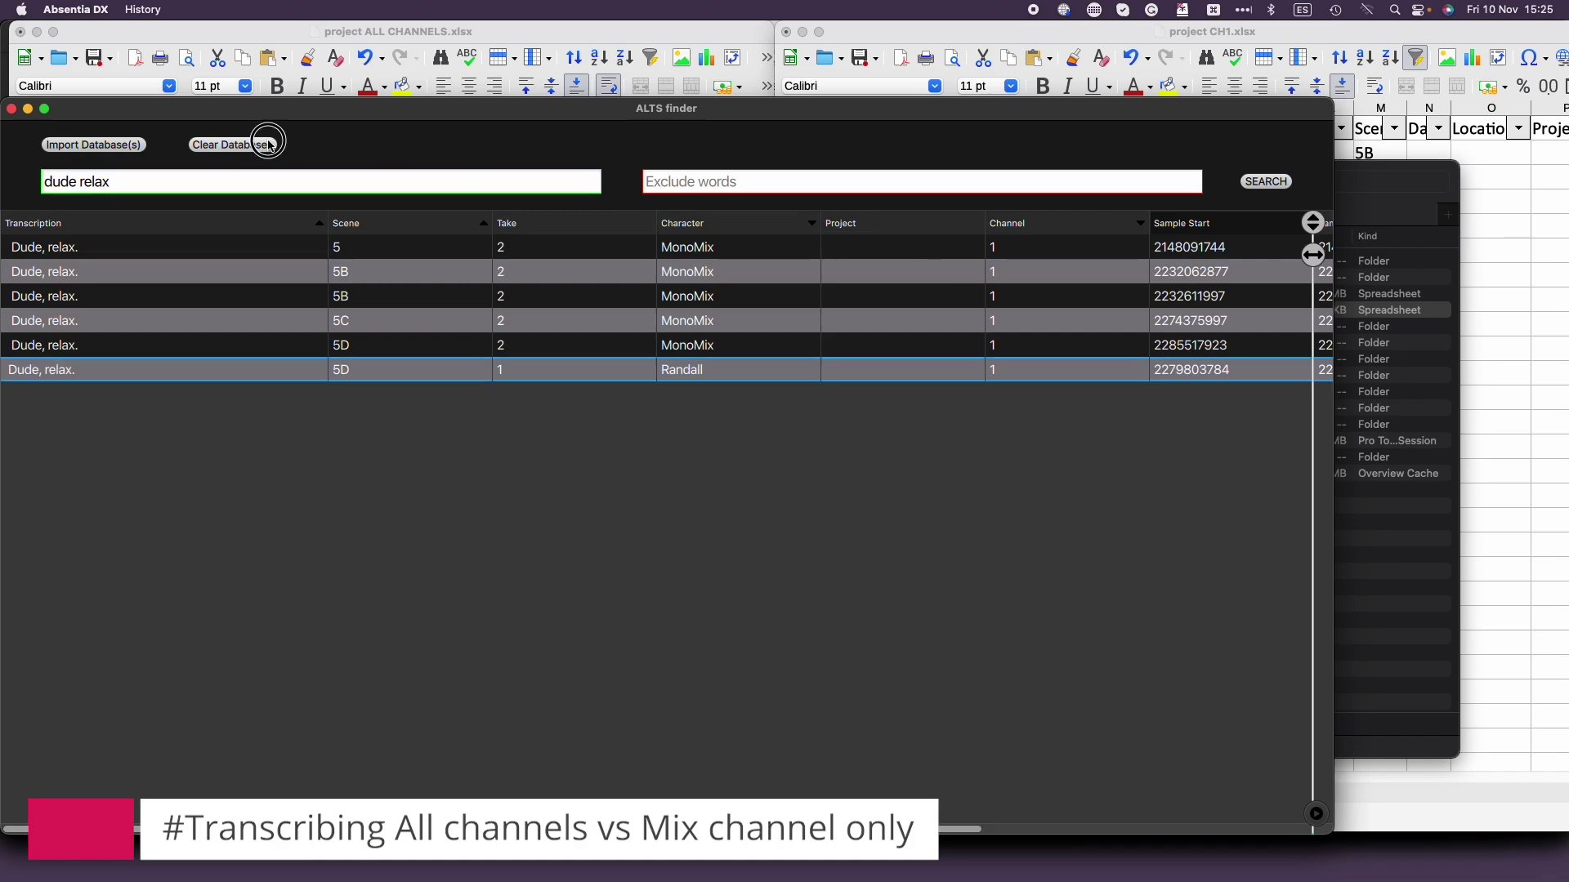
drag(1389, 293, 222, 338)
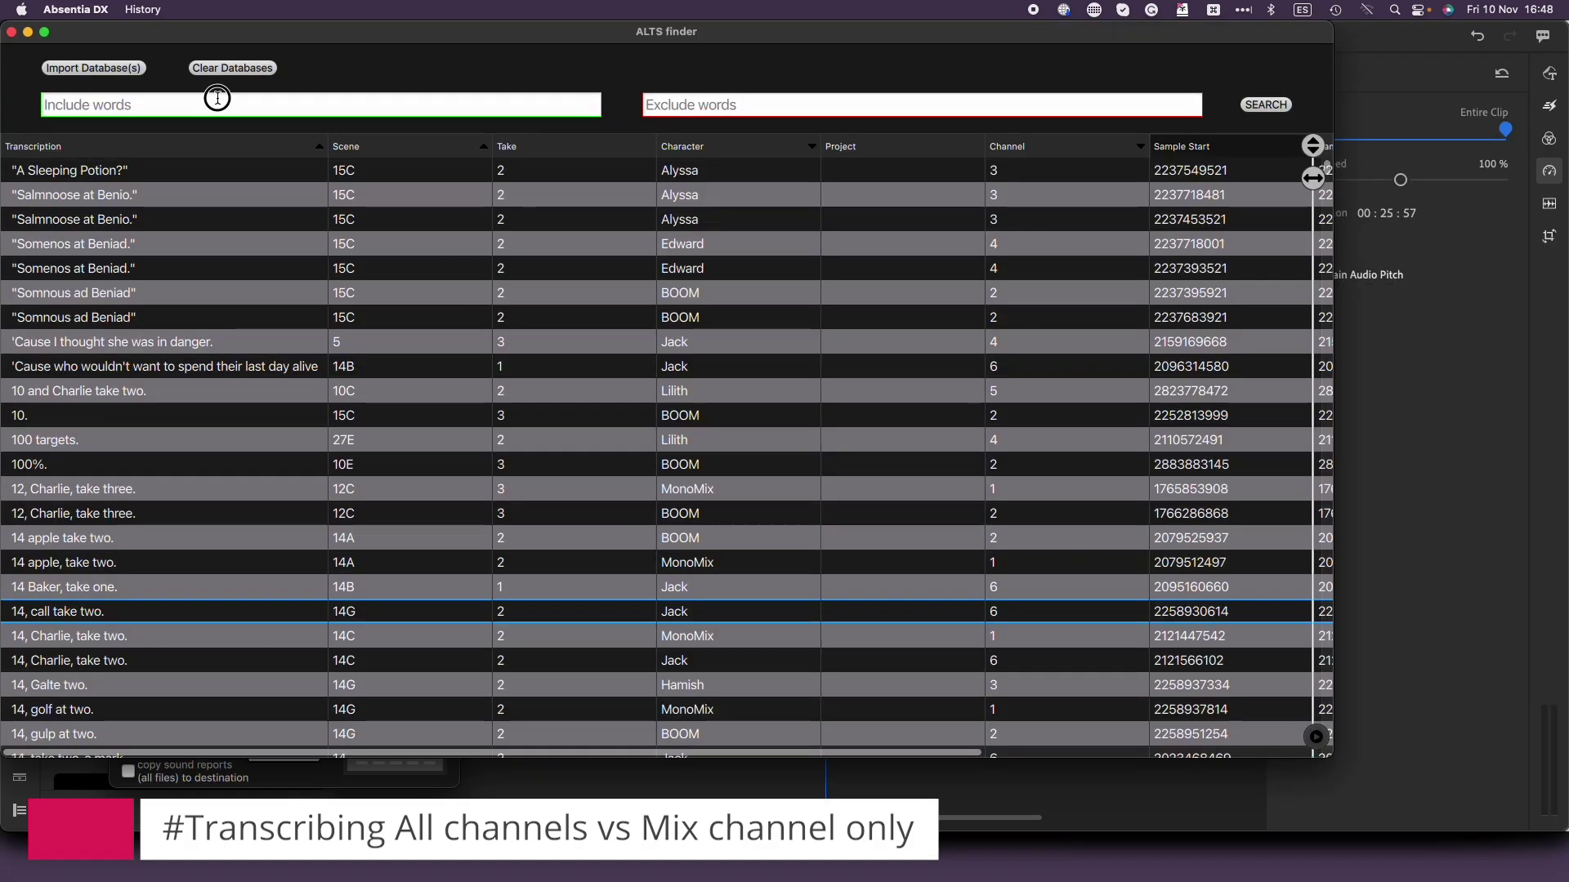
click(217, 102)
text(dude relax)
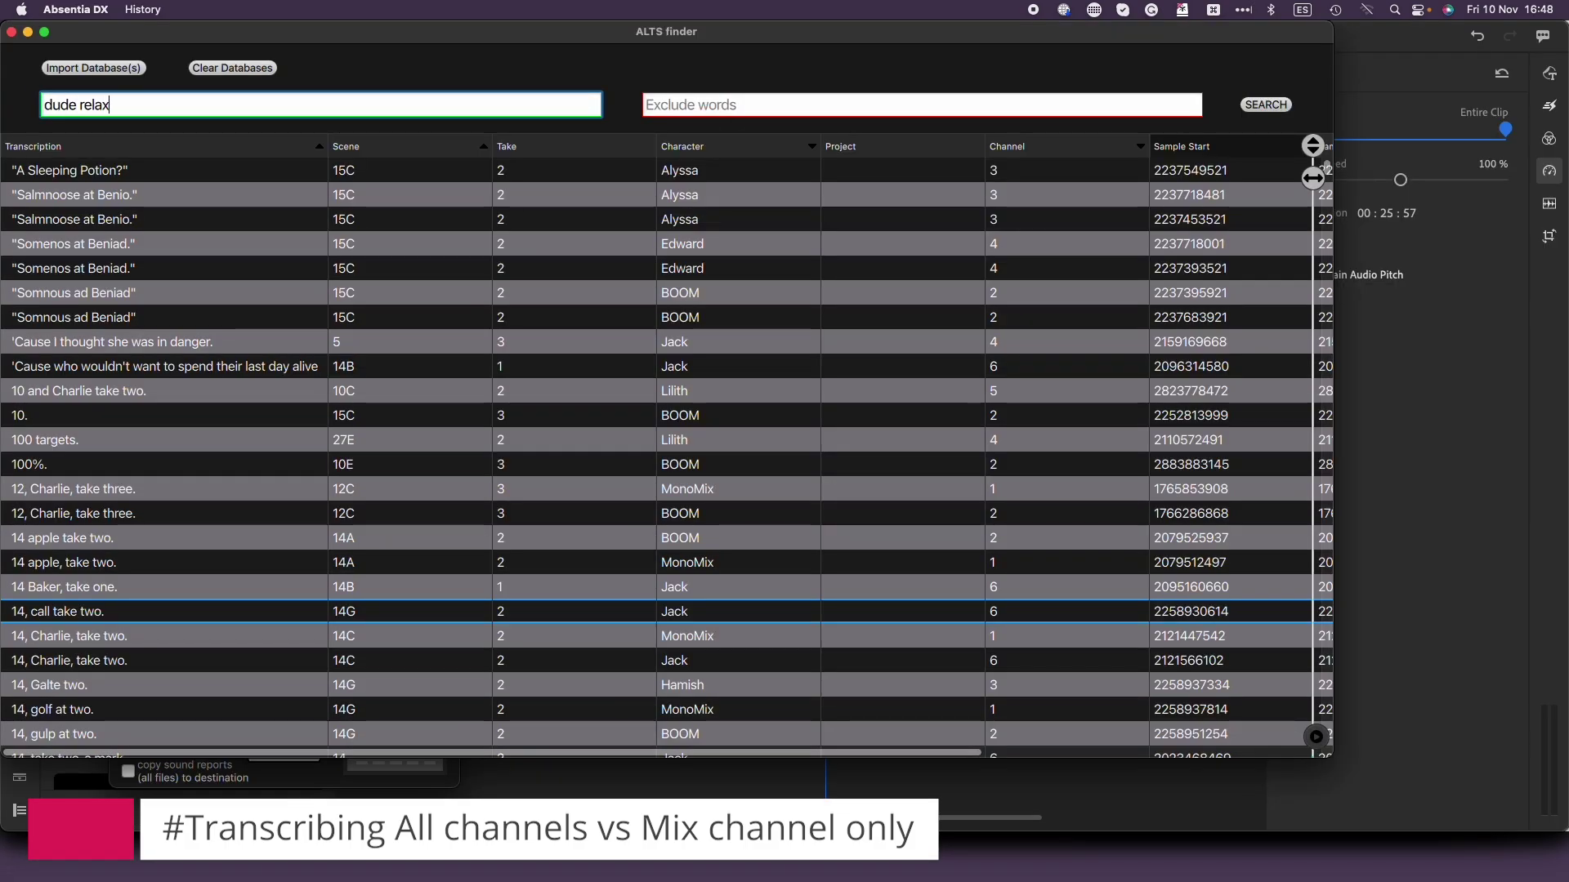
key(Return)
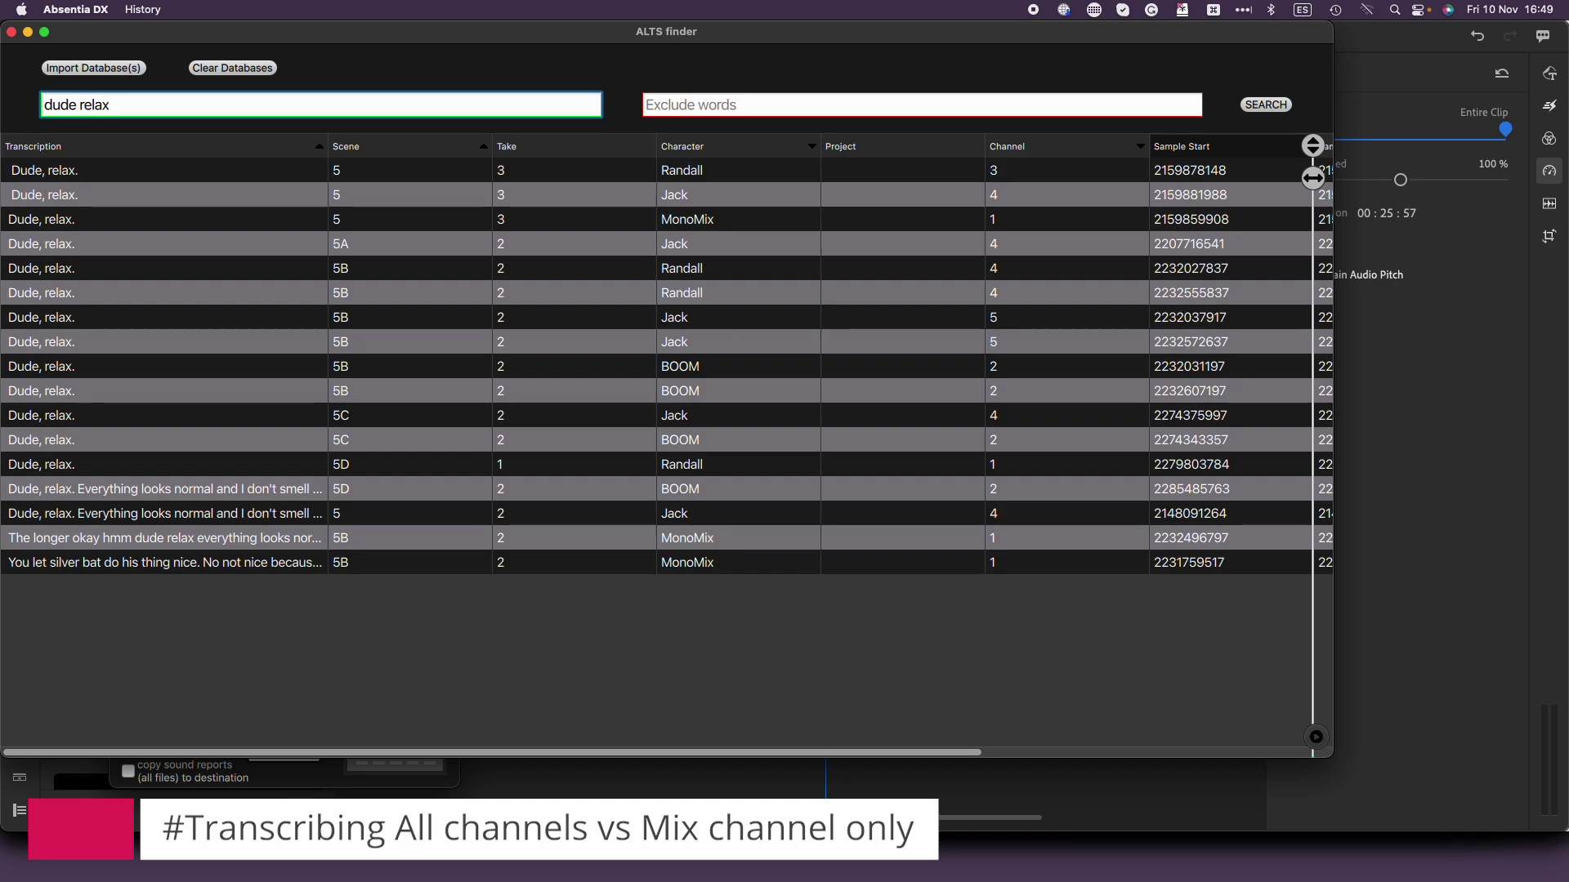
click(686, 170)
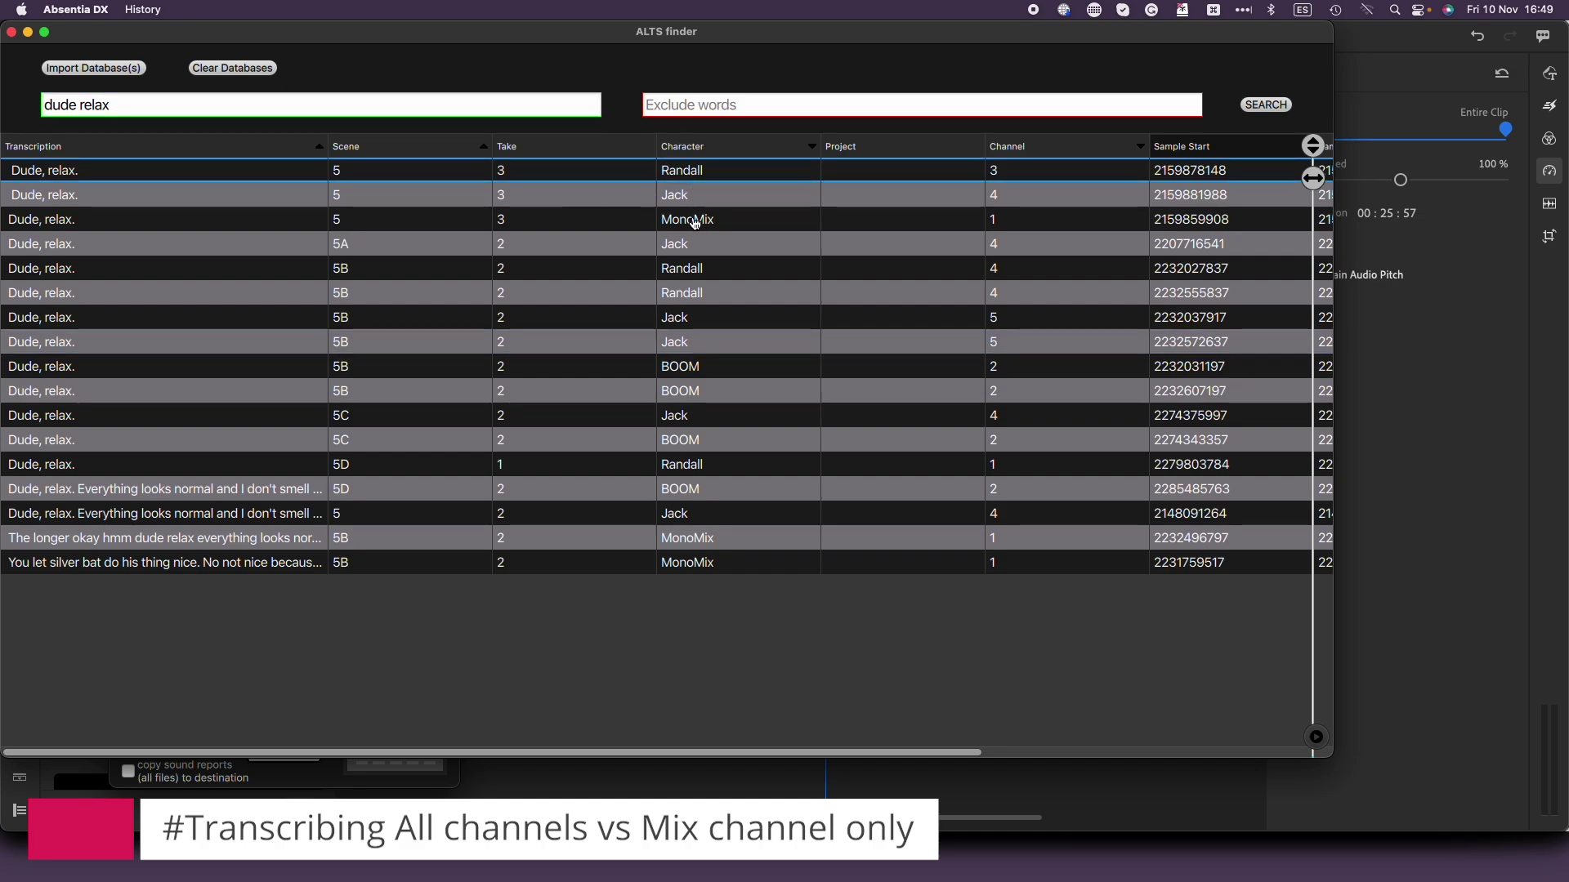
click(687, 268)
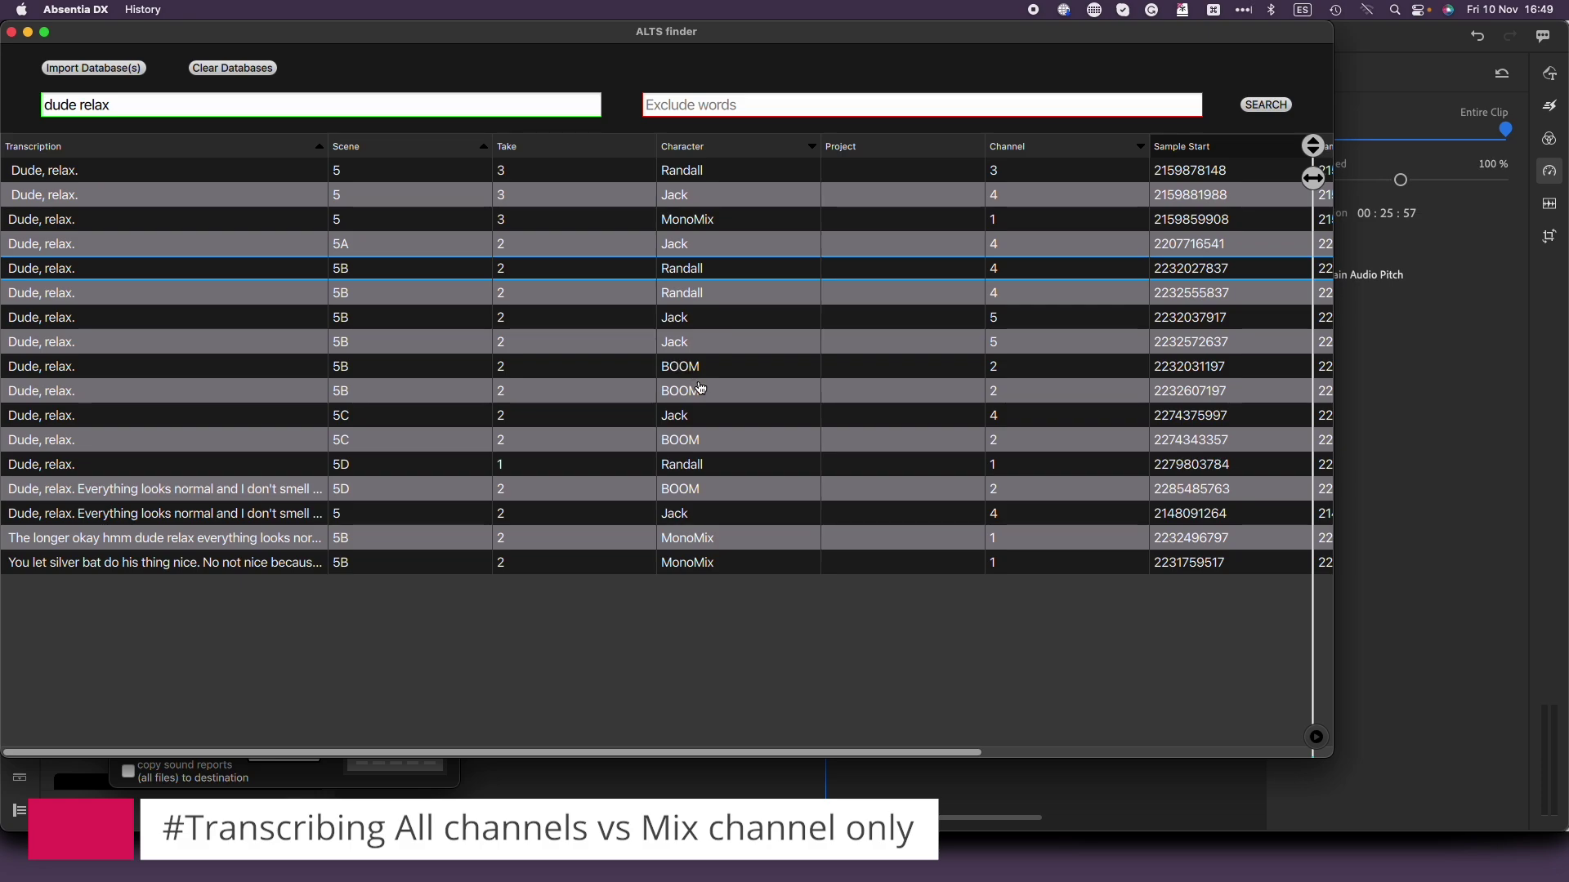
click(691, 468)
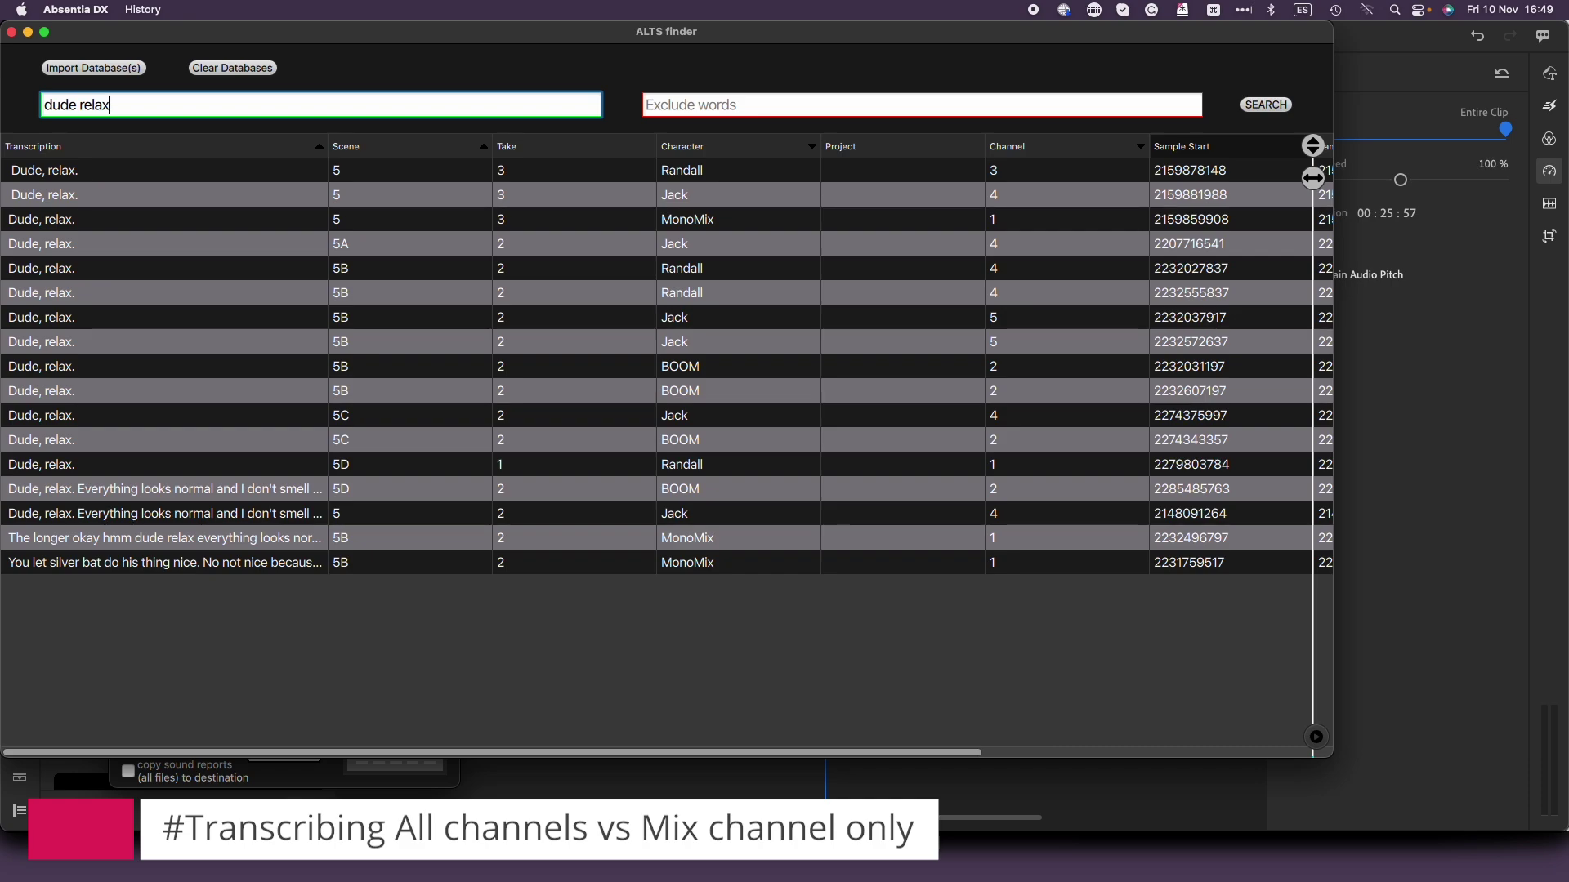
click(721, 199)
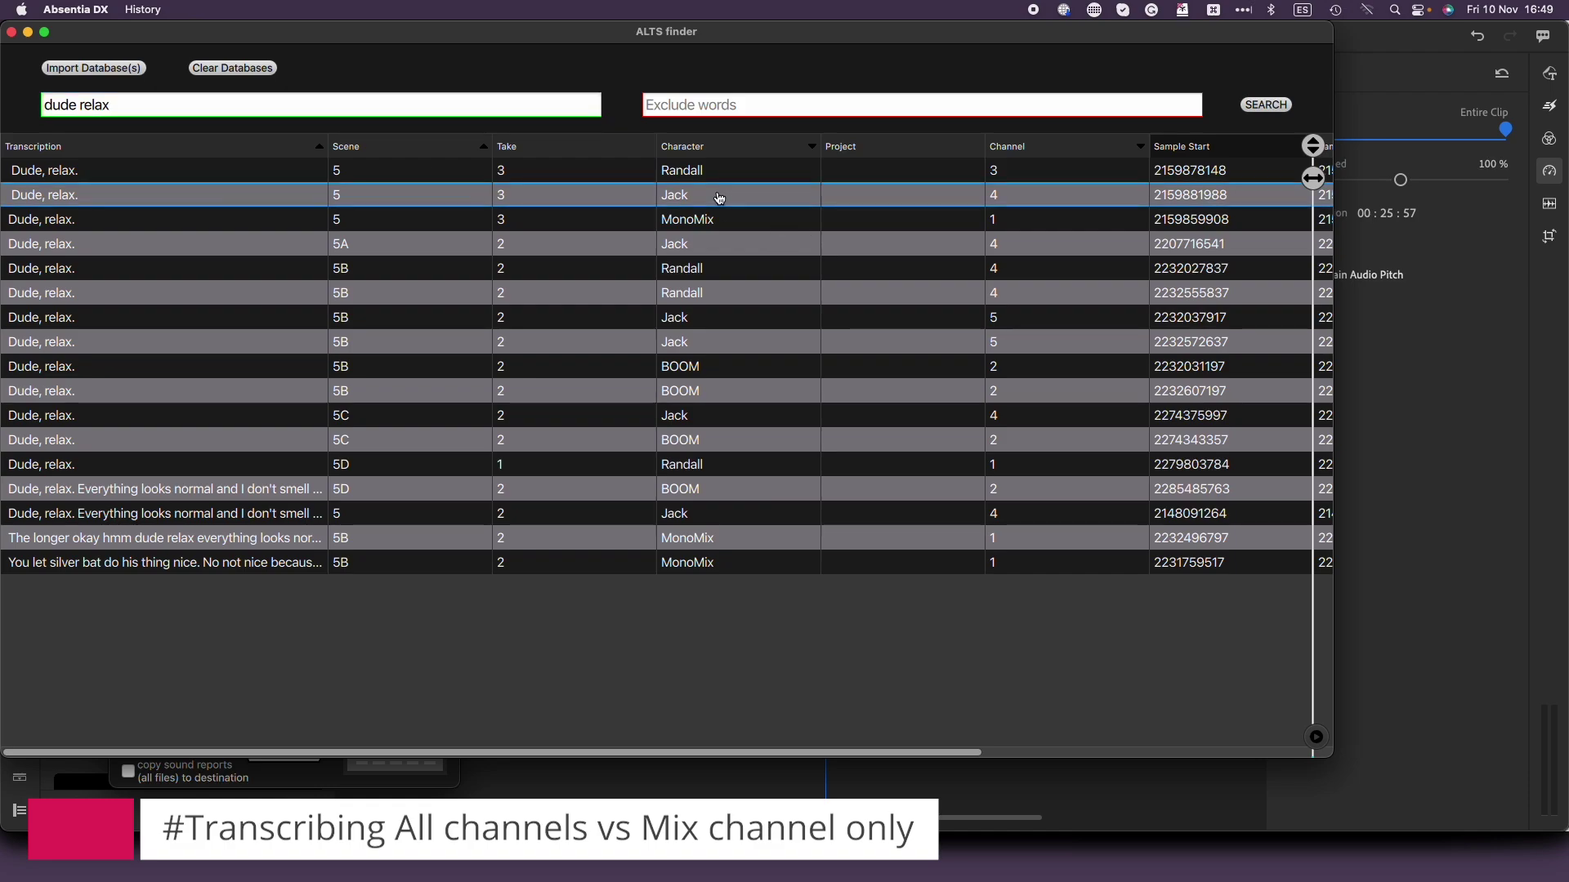
click(690, 254)
click(694, 342)
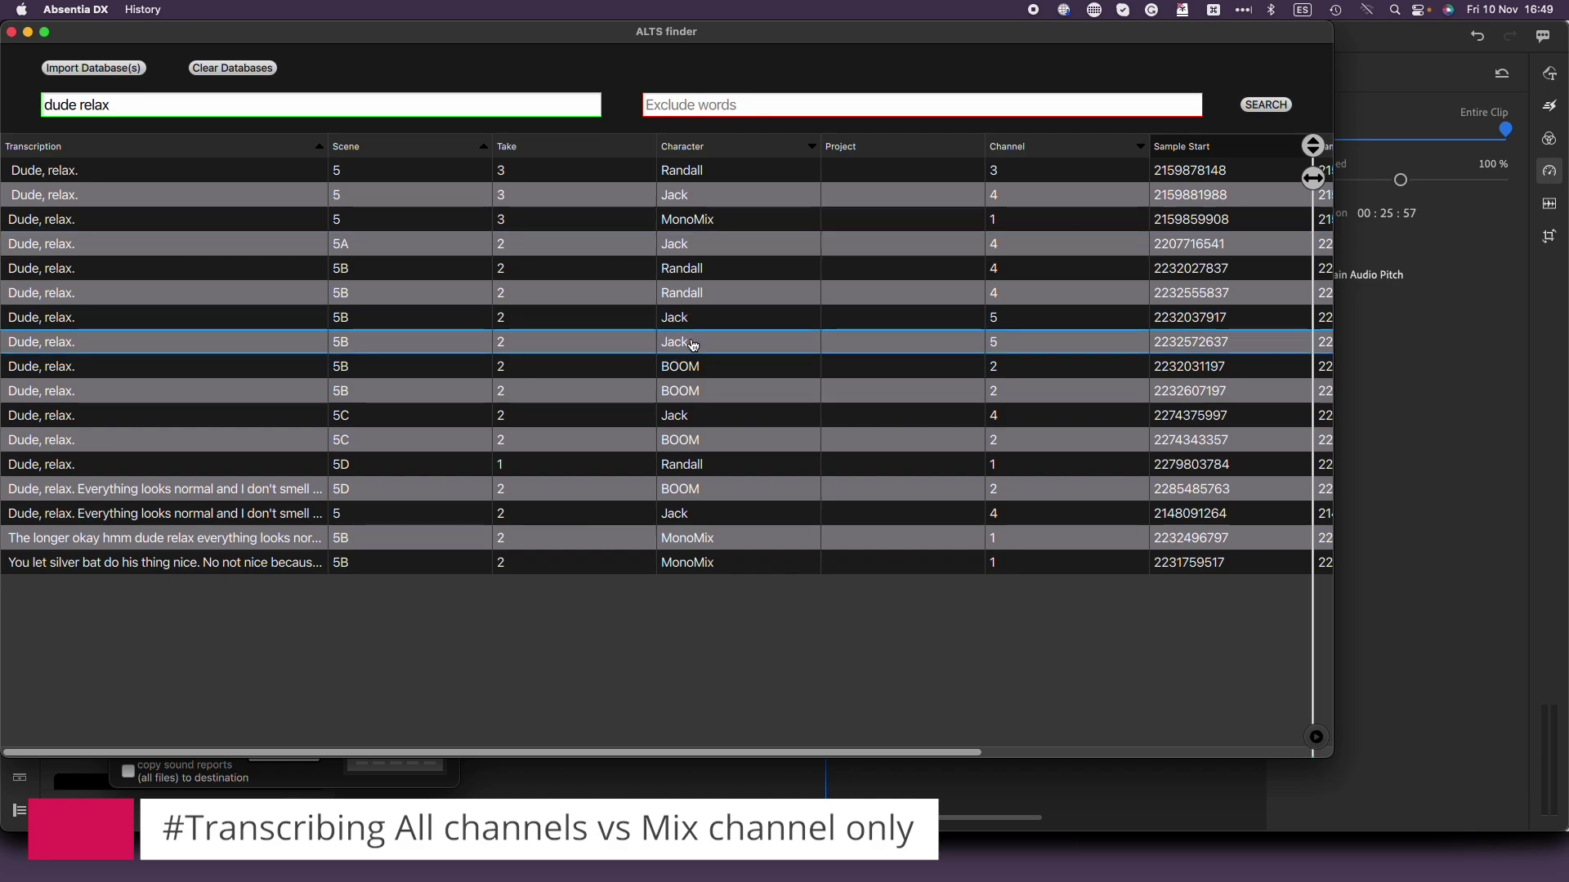